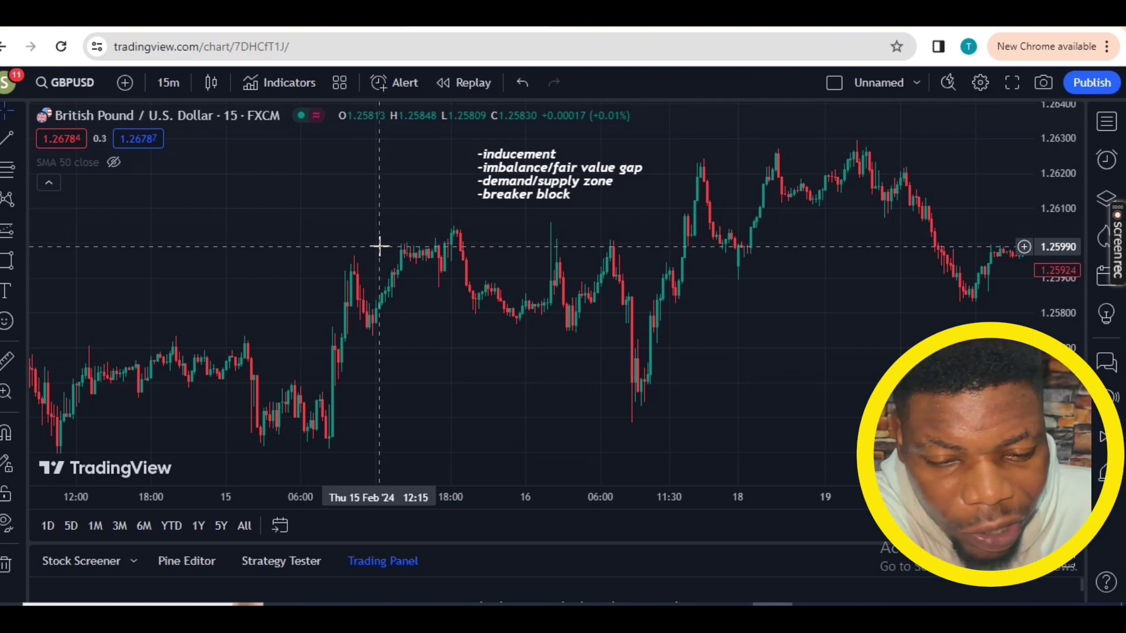
# Step: Pan the GBPUSD chart back to show the 13–15 Feb candles, including the sharp 13 Feb drop
pyautogui.moveTo(380, 246)
pyautogui.mouseDown()
pyautogui.moveTo(206, 262)
pyautogui.moveTo(275, 288)
pyautogui.moveTo(113, 304)
pyautogui.mouseUp()
pyautogui.moveTo(463, 364)
pyautogui.mouseDown()
pyautogui.moveTo(349, 329)
pyautogui.moveTo(656, 297)
pyautogui.mouseUp()
pyautogui.moveTo(360, 344); pyautogui.dragTo(651, 284)
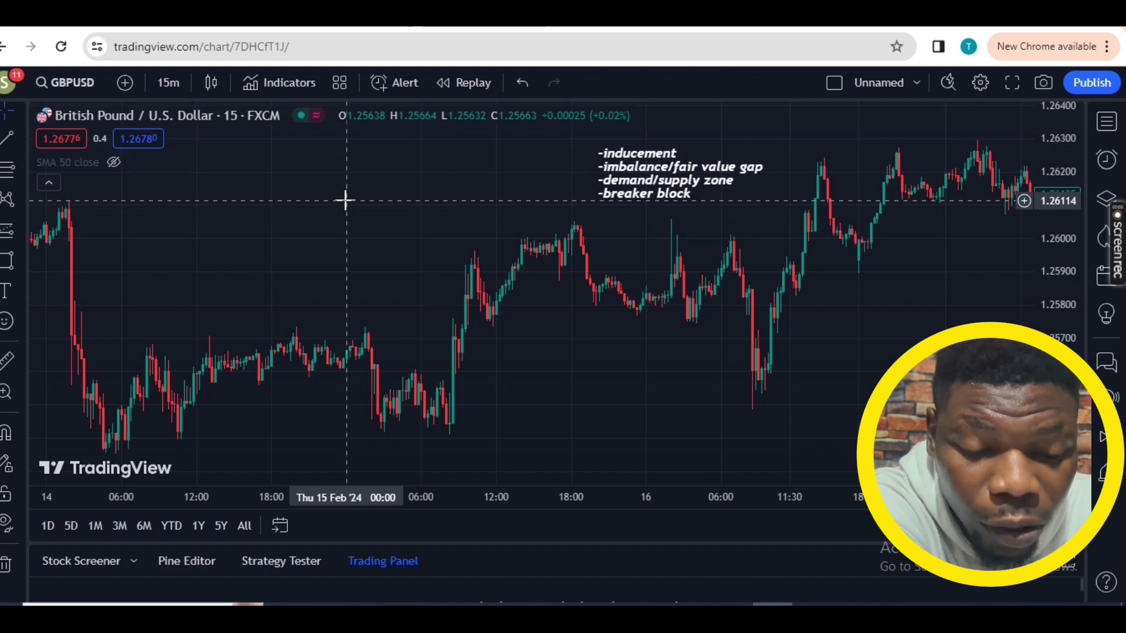
pyautogui.moveTo(345, 200)
pyautogui.mouseDown()
pyautogui.moveTo(410, 261)
pyautogui.moveTo(530, 221)
pyautogui.moveTo(505, 224)
pyautogui.mouseUp()
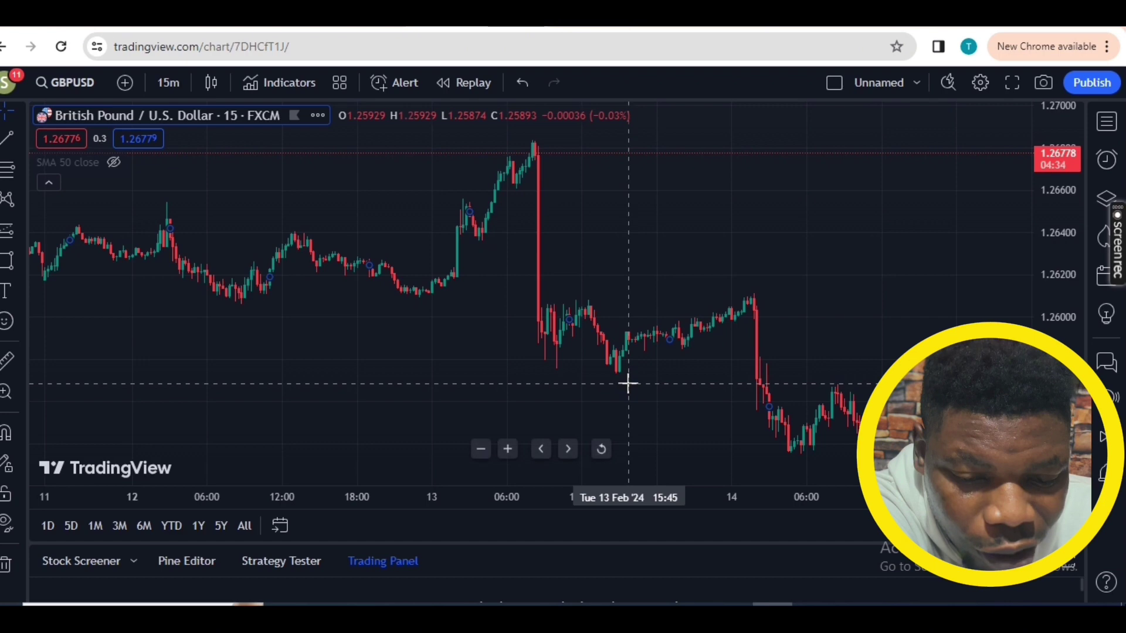
pyautogui.moveTo(628, 382); pyautogui.dragTo(396, 357)
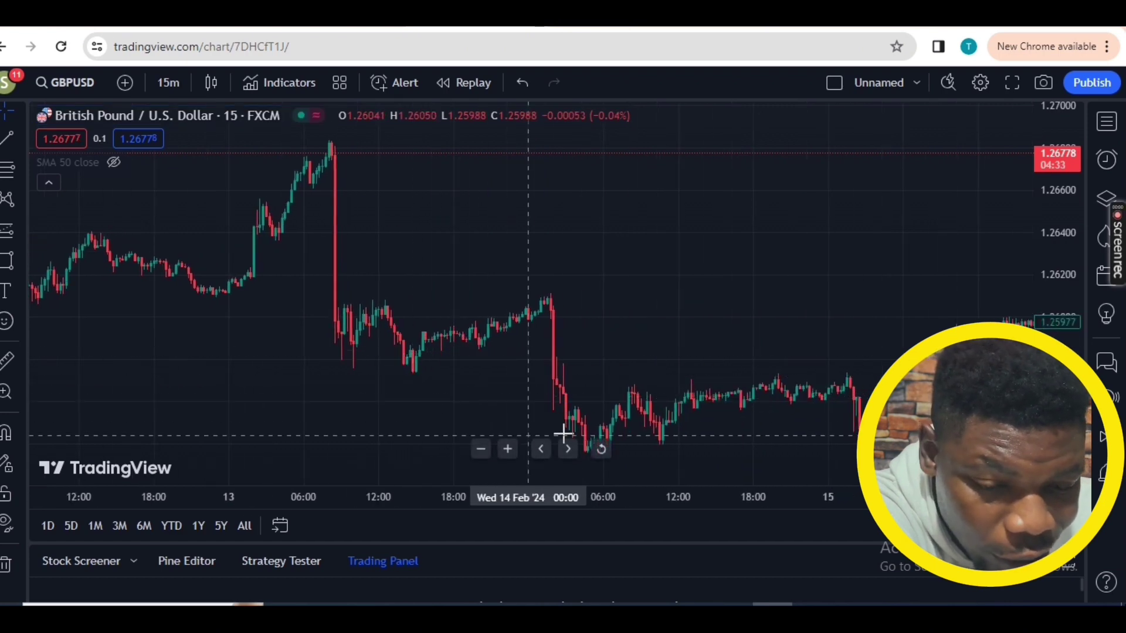
pyautogui.moveTo(563, 432); pyautogui.dragTo(360, 367)
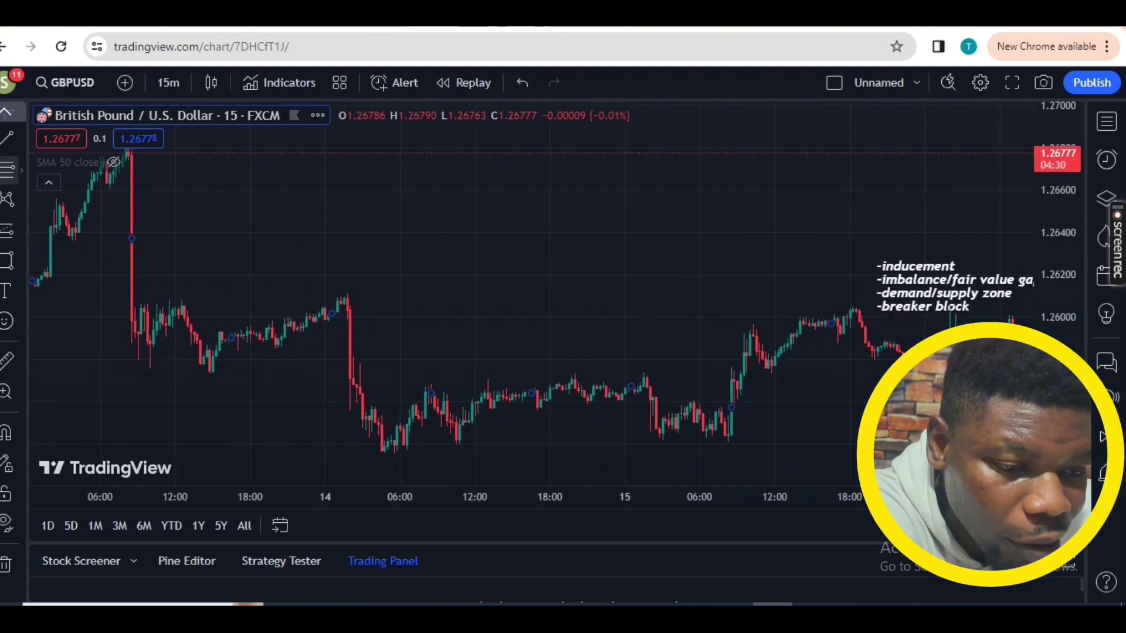
# Step: Draw a white horizontal line from the 13 Feb swing low to the 14 Feb breakdown candle
pyautogui.click(7, 138)
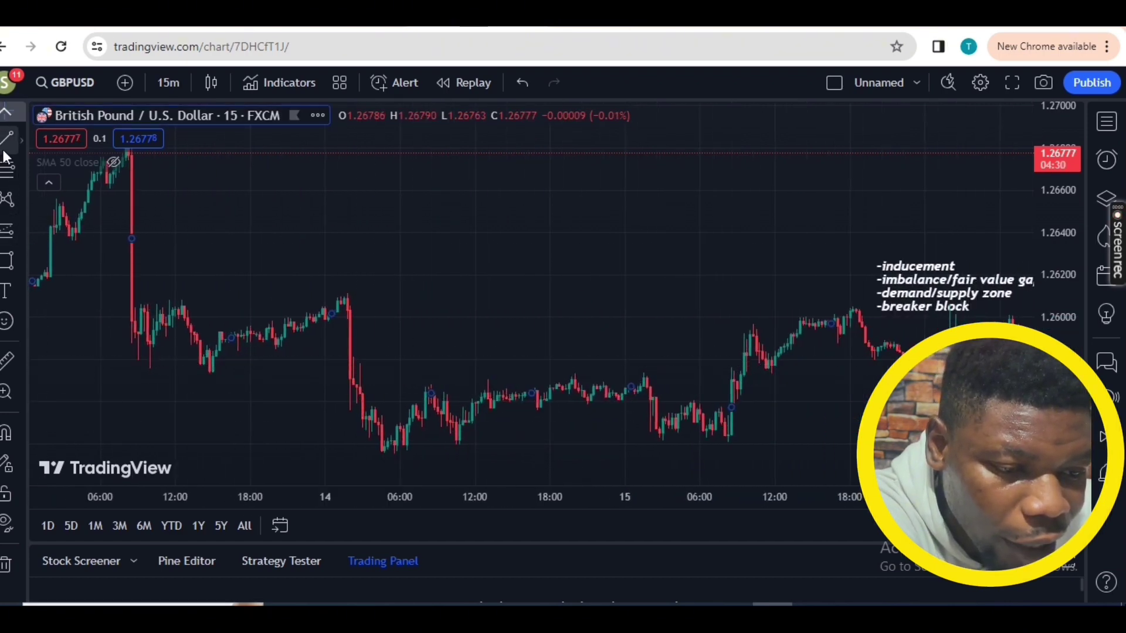
pyautogui.click(197, 373)
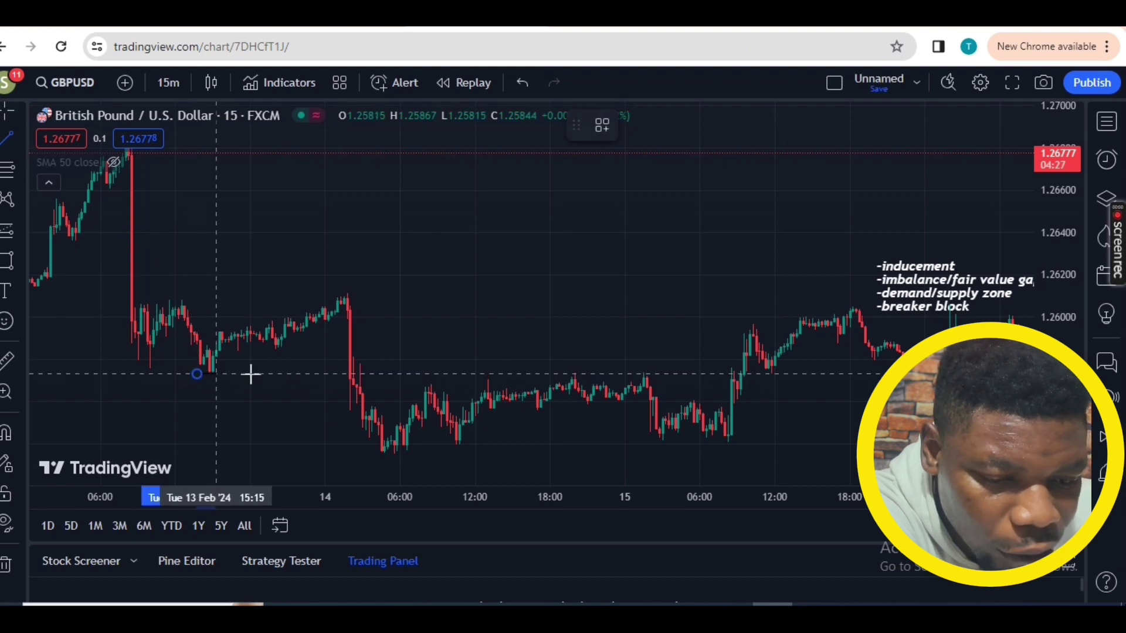
pyautogui.click(350, 374)
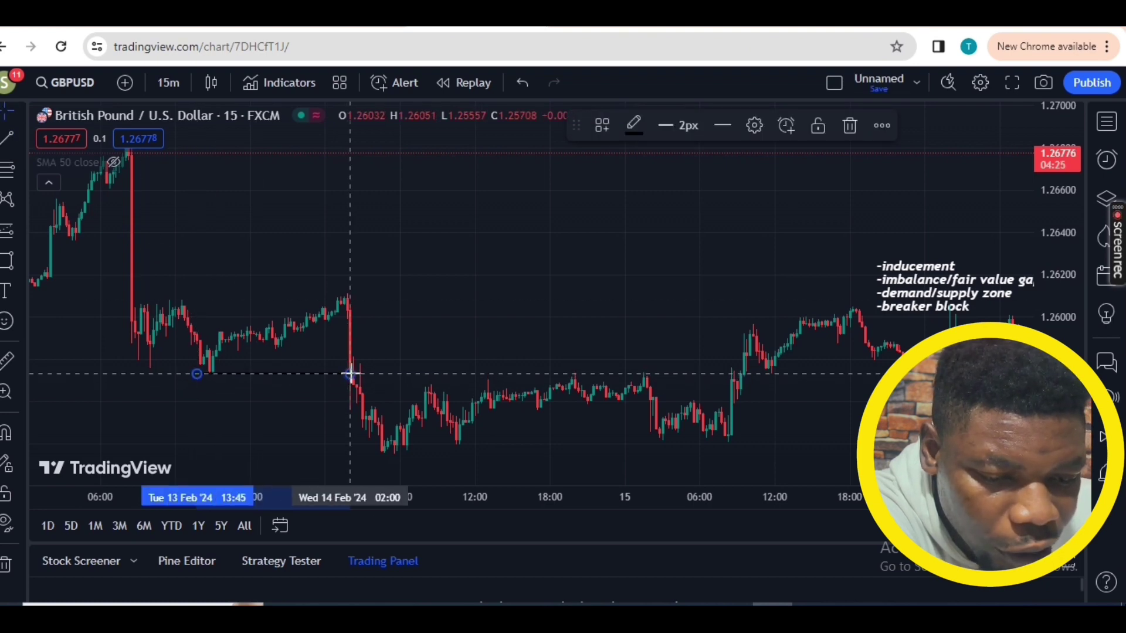
pyautogui.click(649, 143)
pyautogui.click(322, 376)
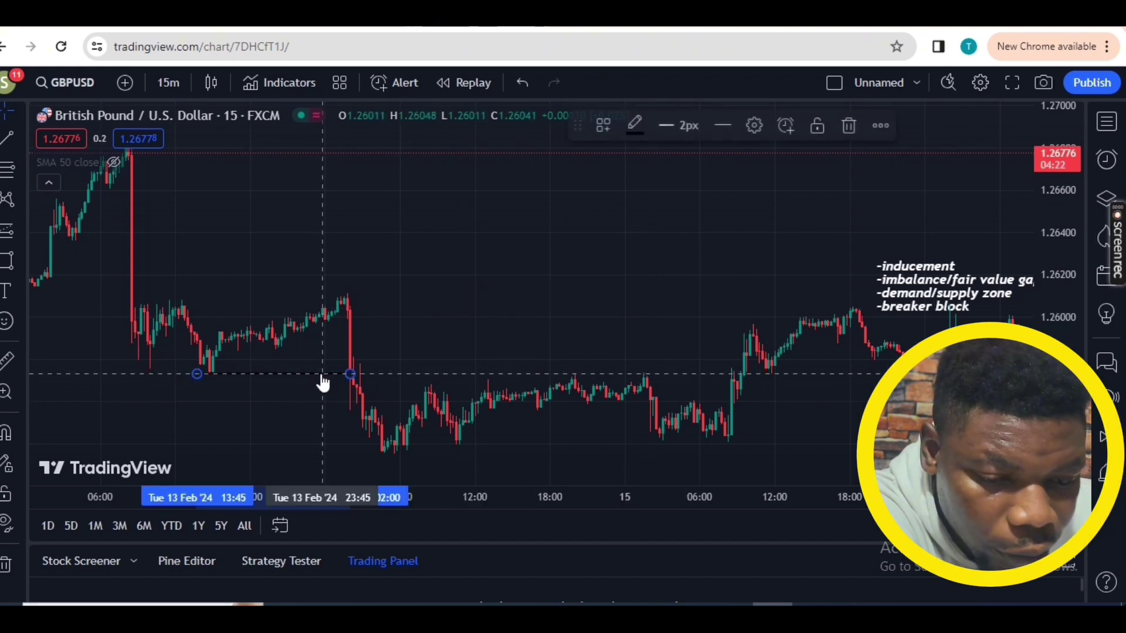
pyautogui.click(641, 133)
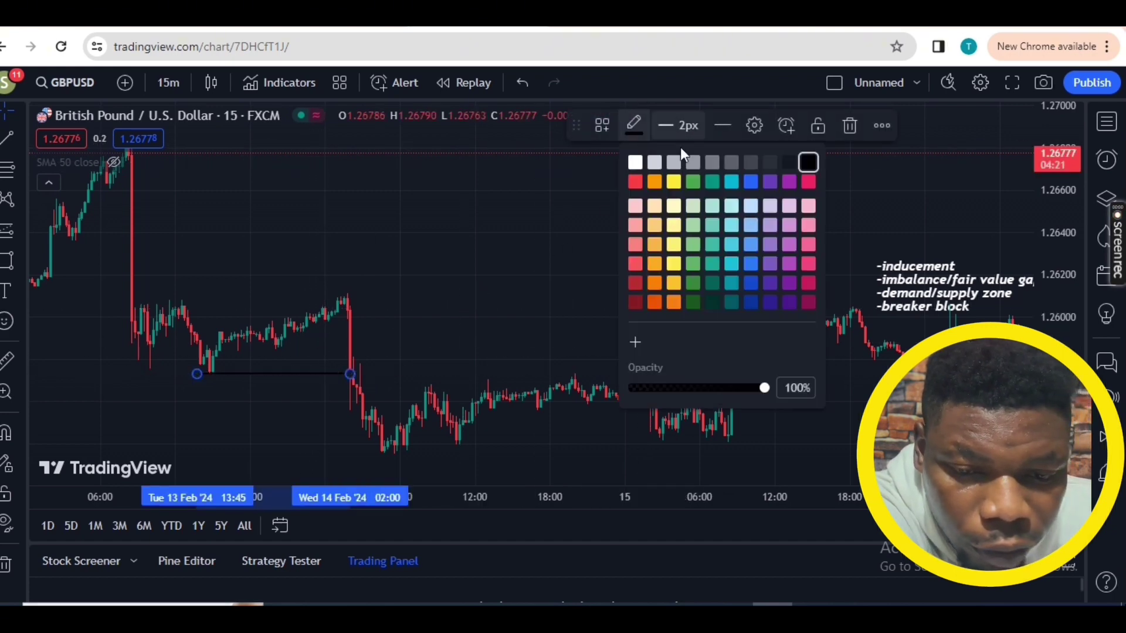
pyautogui.click(638, 161)
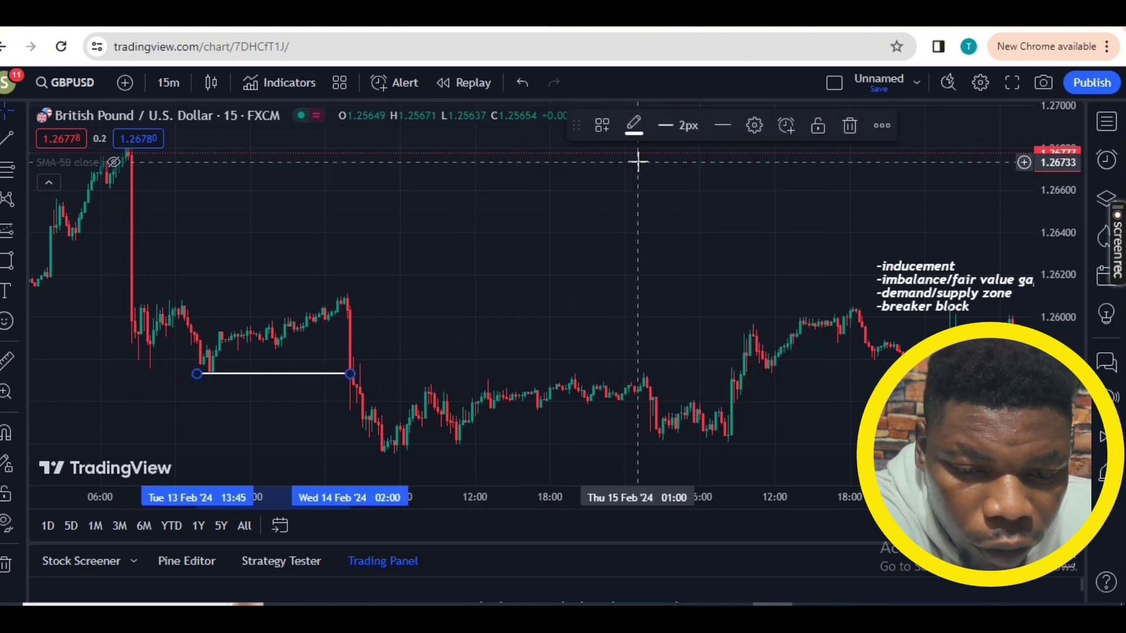
# Step: Label the new line 'bos'
pyautogui.click(754, 131)
pyautogui.write('bo')
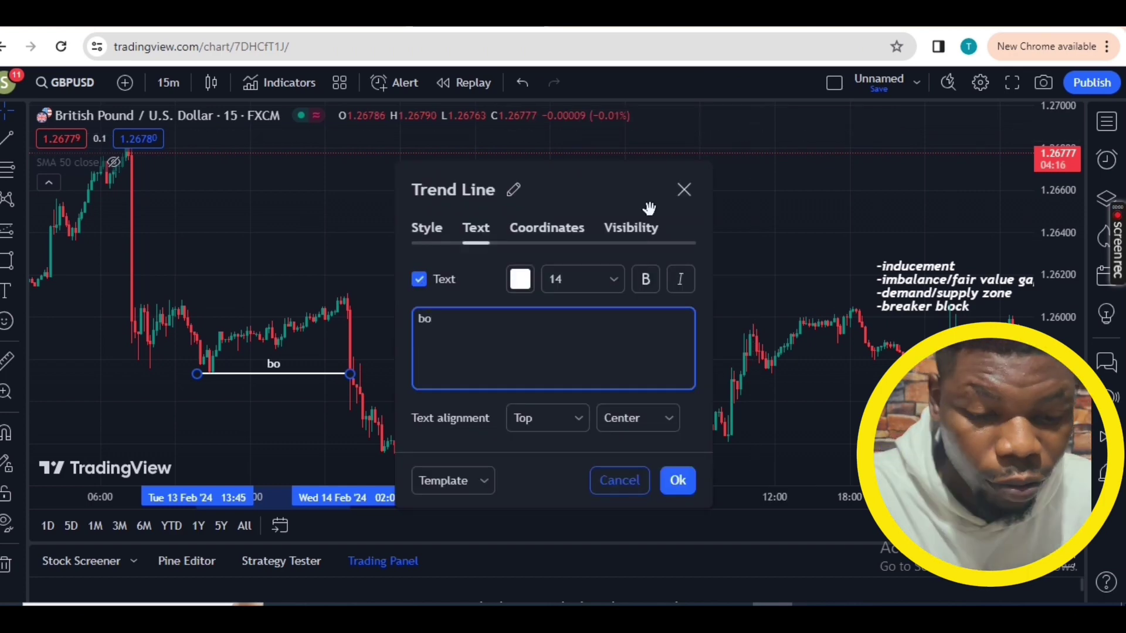
pyautogui.write('s')
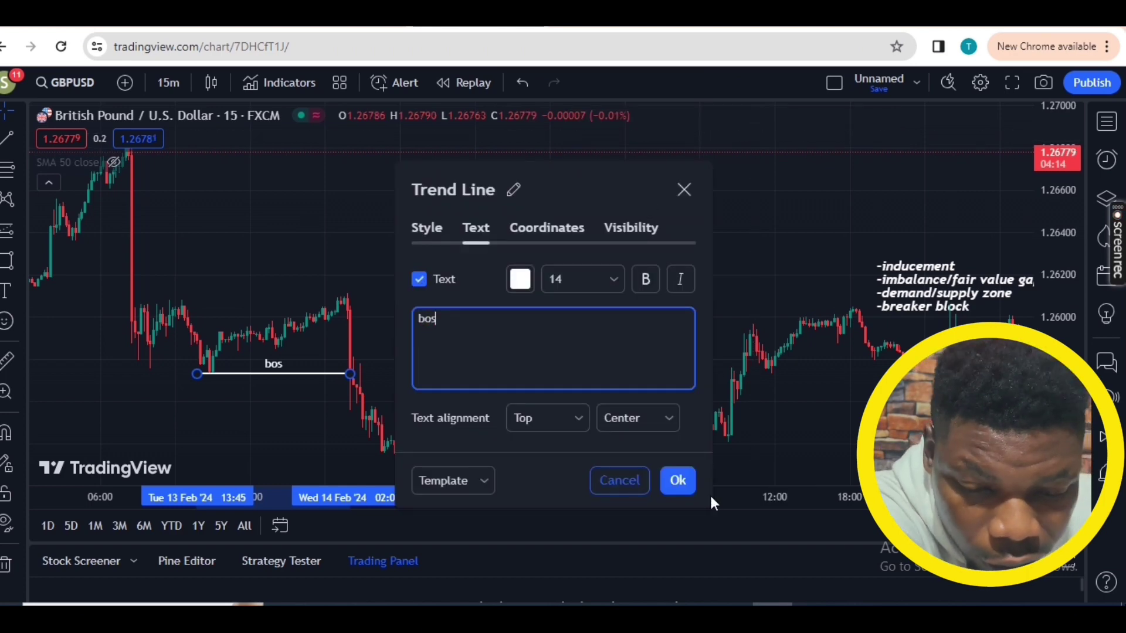
pyautogui.click(681, 486)
pyautogui.click(260, 386)
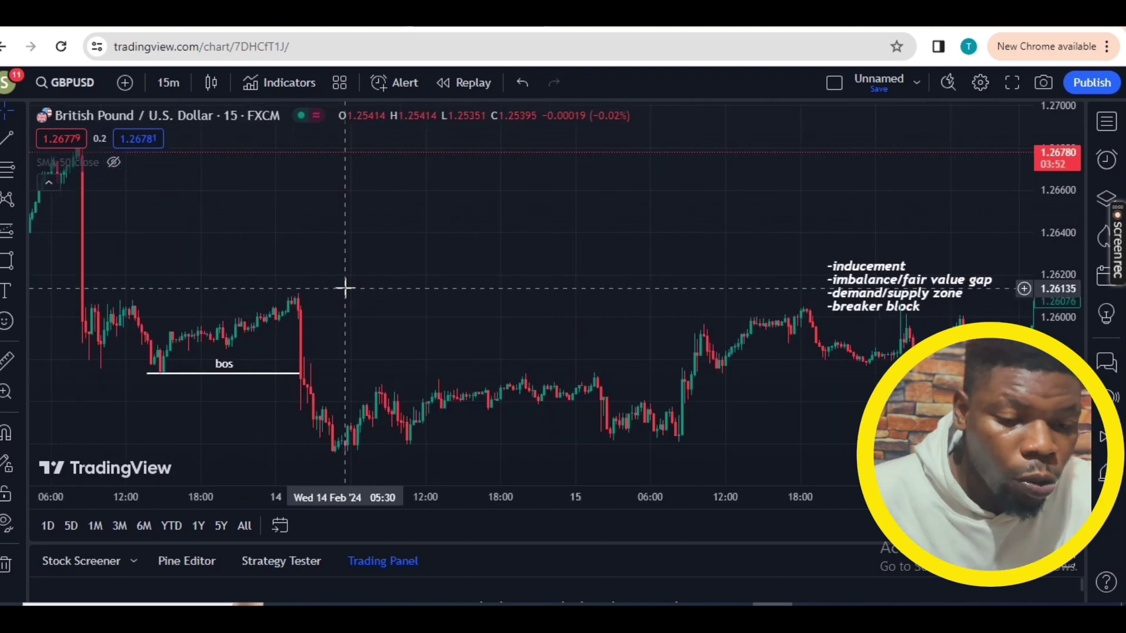
pyautogui.scroll(2, 346, 287)
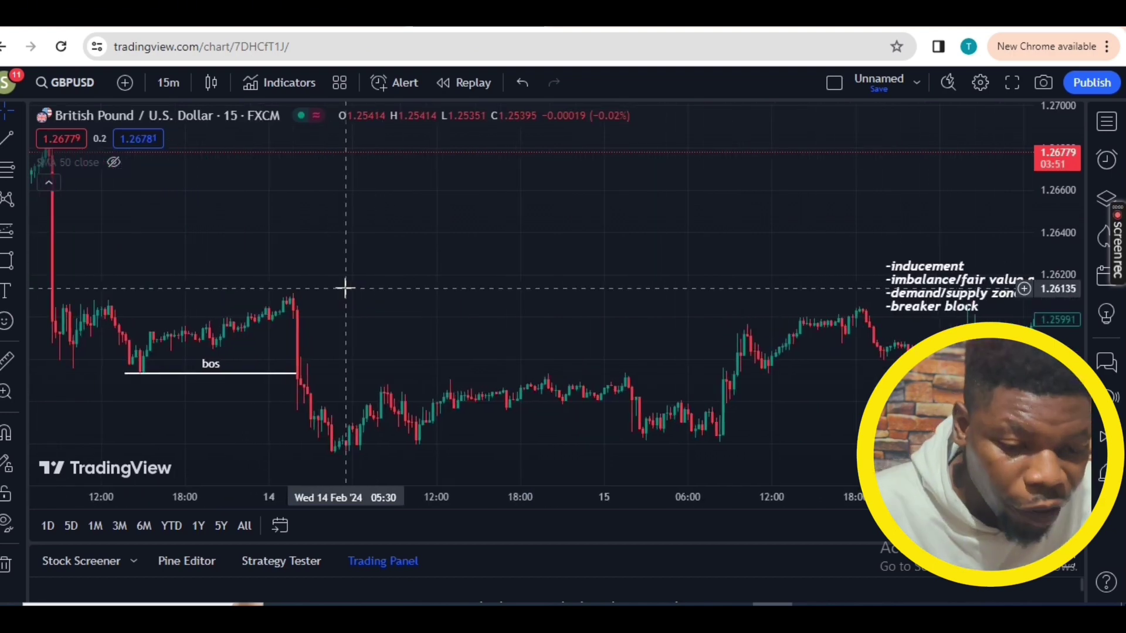
# Step: Draw a short line beside the 14 Feb low and label it 'bos'
pyautogui.moveTo(344, 286)
pyautogui.mouseDown()
pyautogui.moveTo(513, 236)
pyautogui.moveTo(301, 229)
pyautogui.mouseUp()
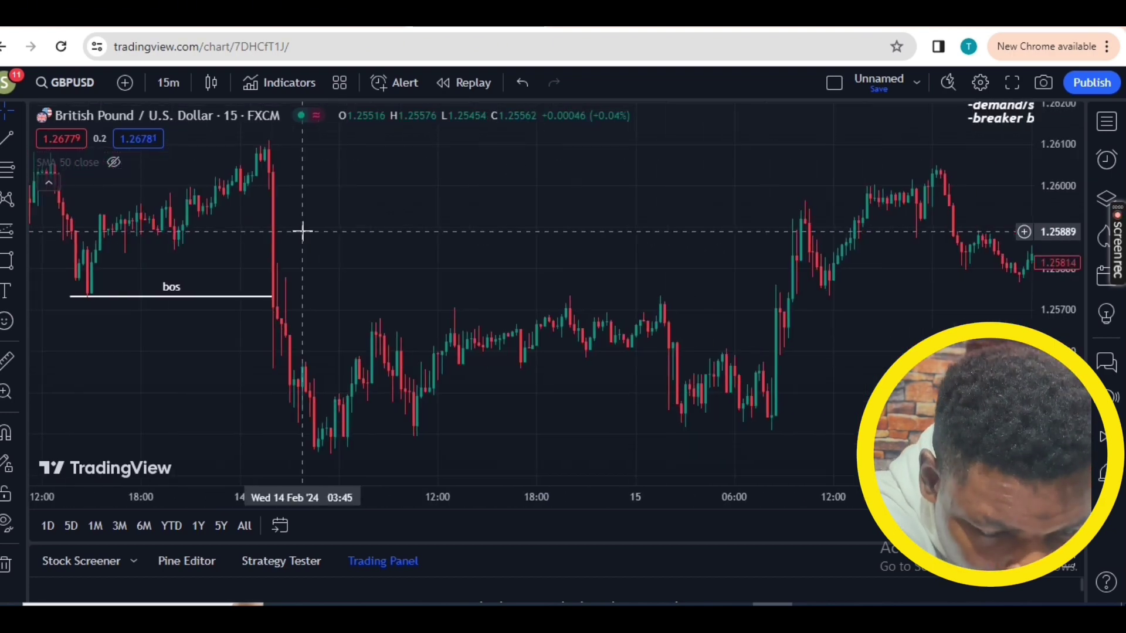
pyautogui.click(9, 141)
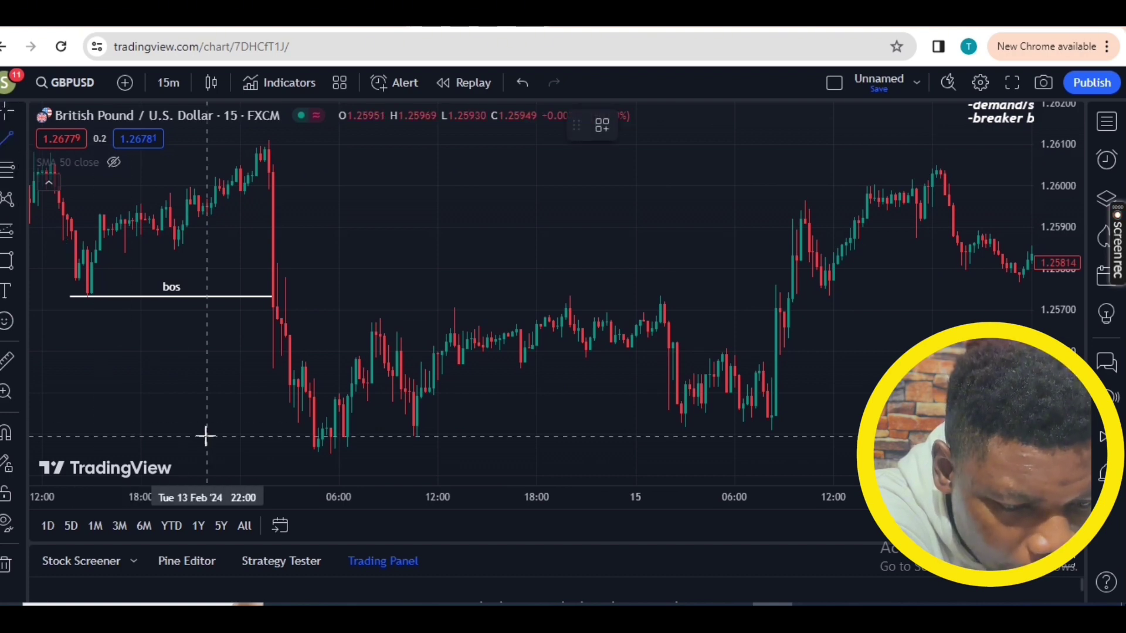
pyautogui.click(268, 422)
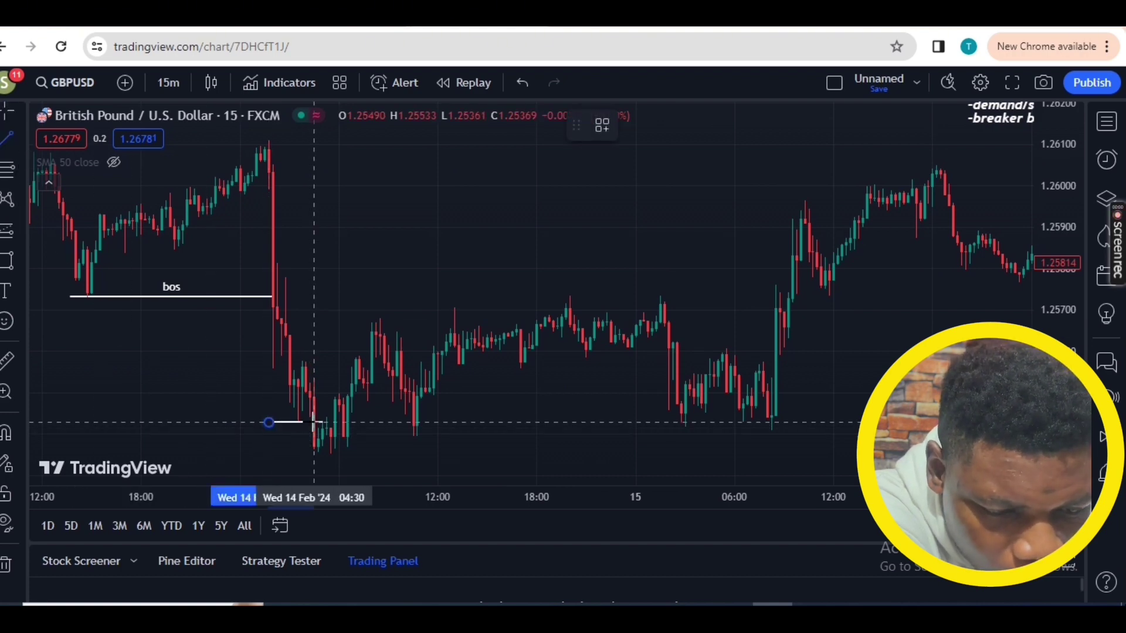
pyautogui.click(314, 422)
pyautogui.click(756, 129)
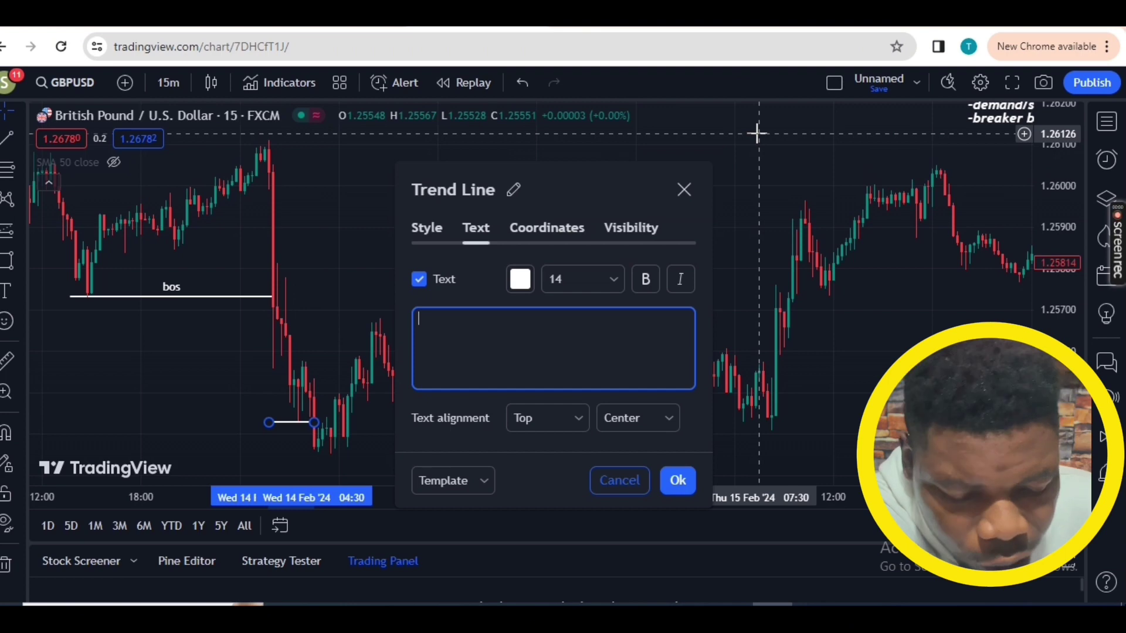
pyautogui.write('bod')
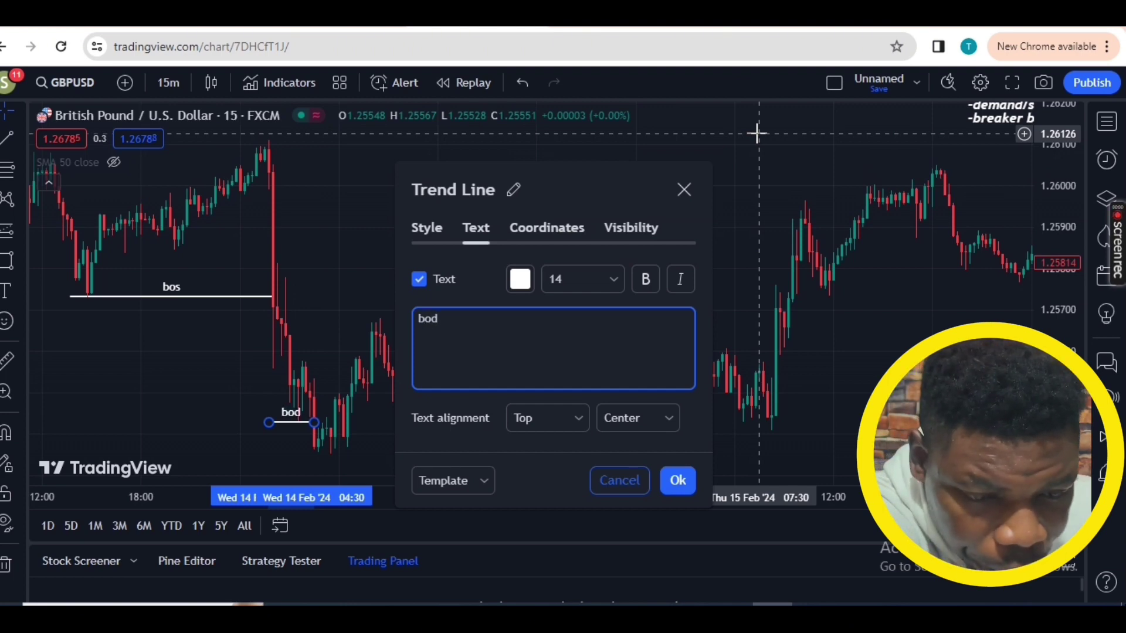
pyautogui.press('BackSpace')
pyautogui.write('s')
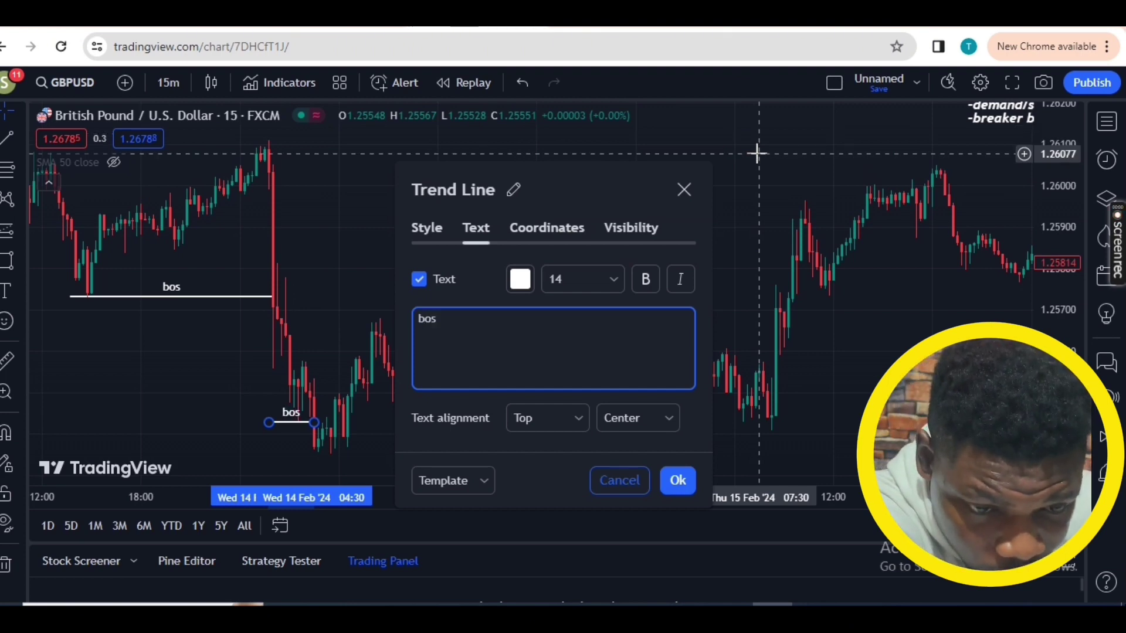
pyautogui.click(668, 478)
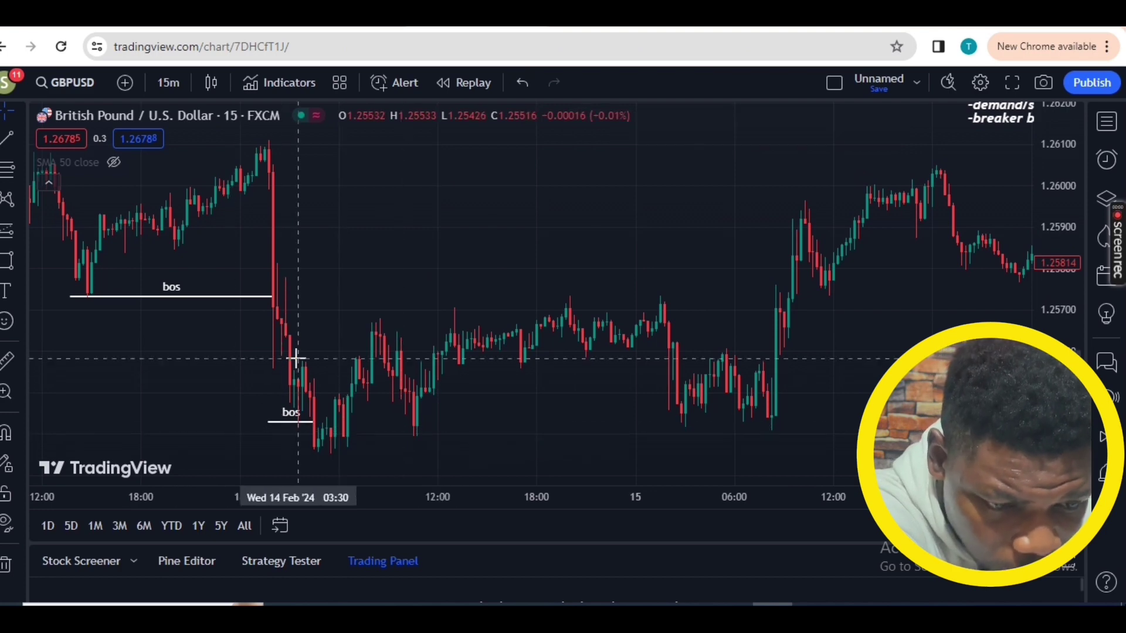
# Step: Draw a line from the 14 Feb pullback to the 08:00 candle labelled 'choch', then show later candles
pyautogui.hotkey('alt', 't')
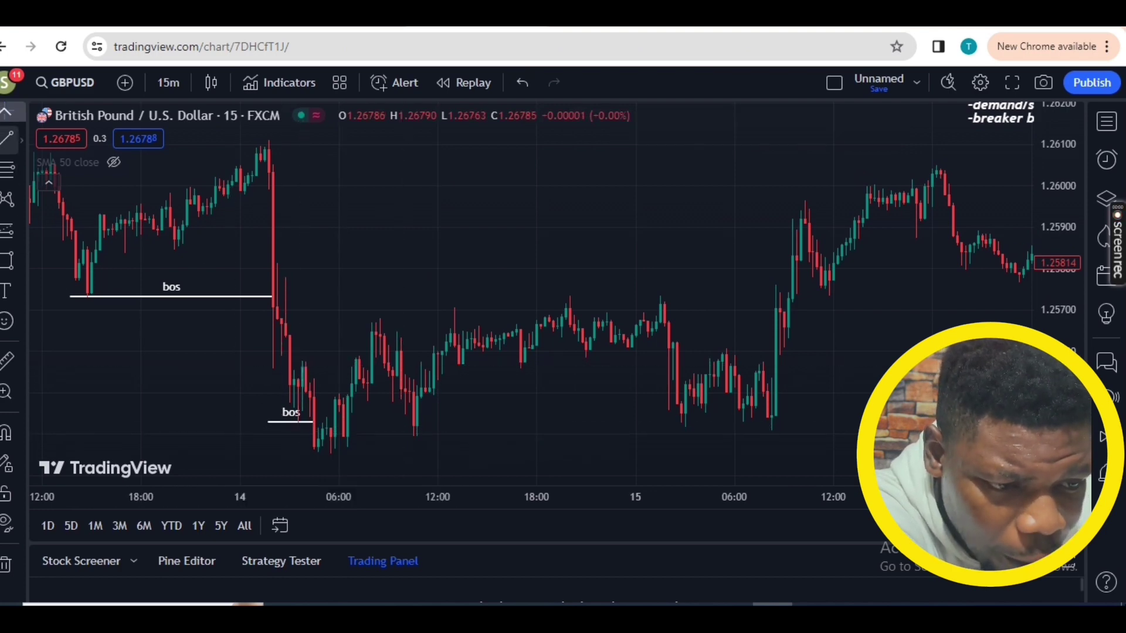
pyautogui.click(294, 359)
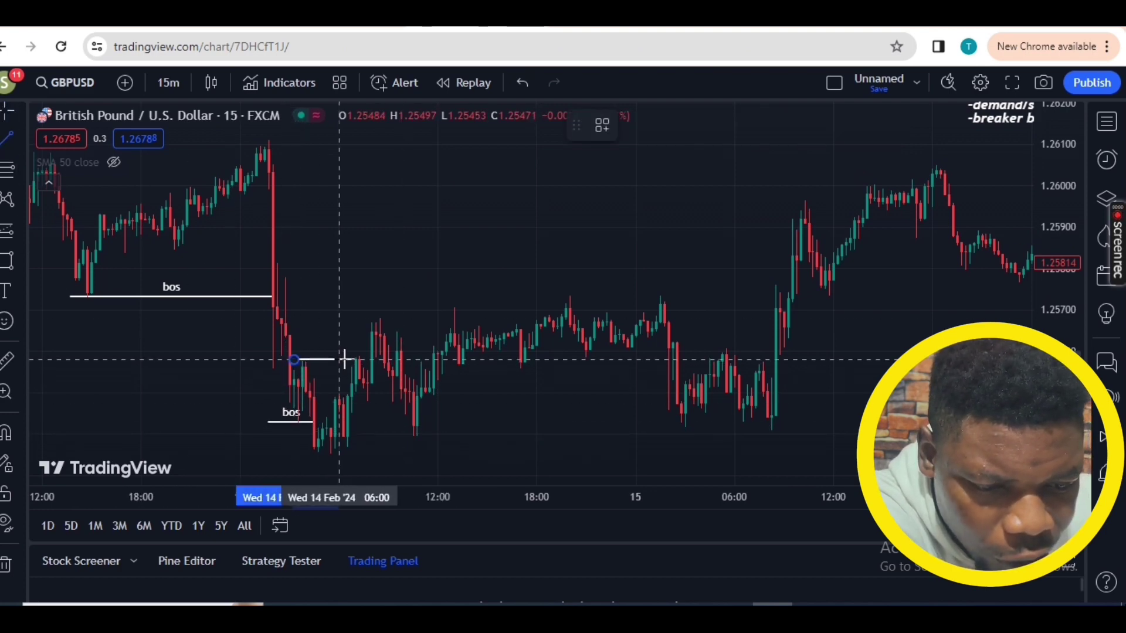
pyautogui.click(370, 358)
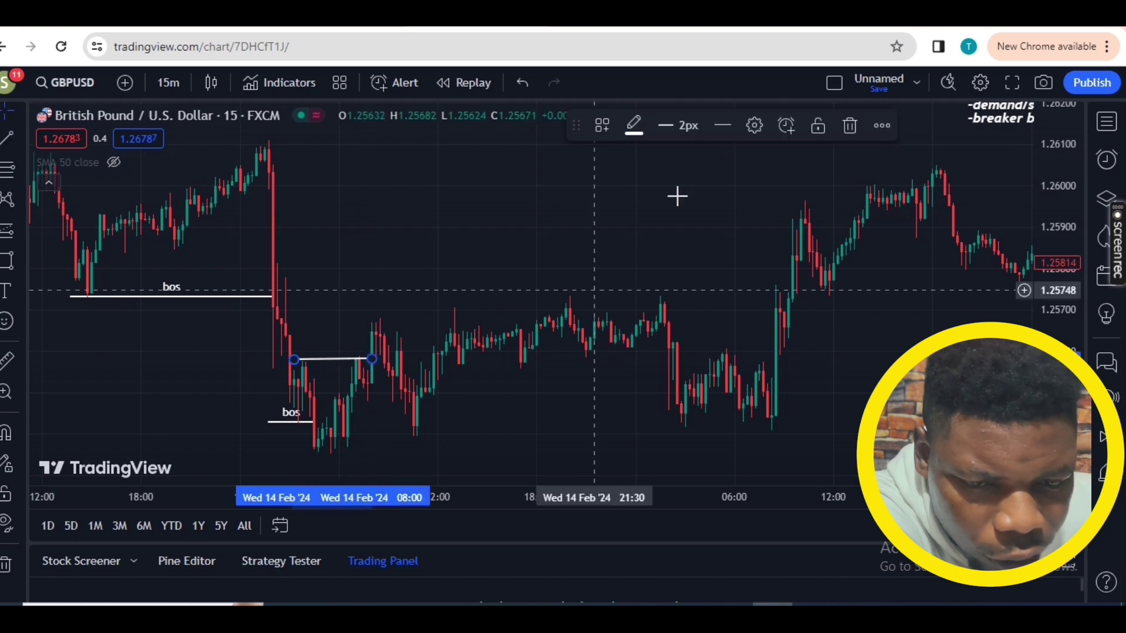
pyautogui.click(747, 130)
pyautogui.write('choch')
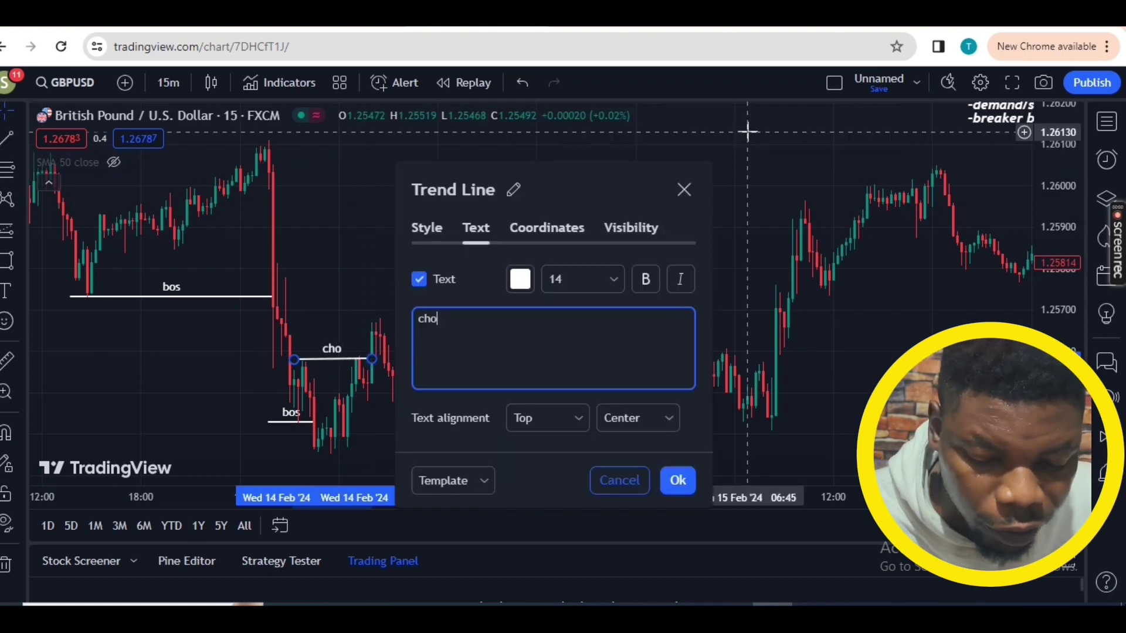
pyautogui.click(677, 480)
pyautogui.moveTo(389, 314); pyautogui.dragTo(302, 314)
pyautogui.click(7, 138)
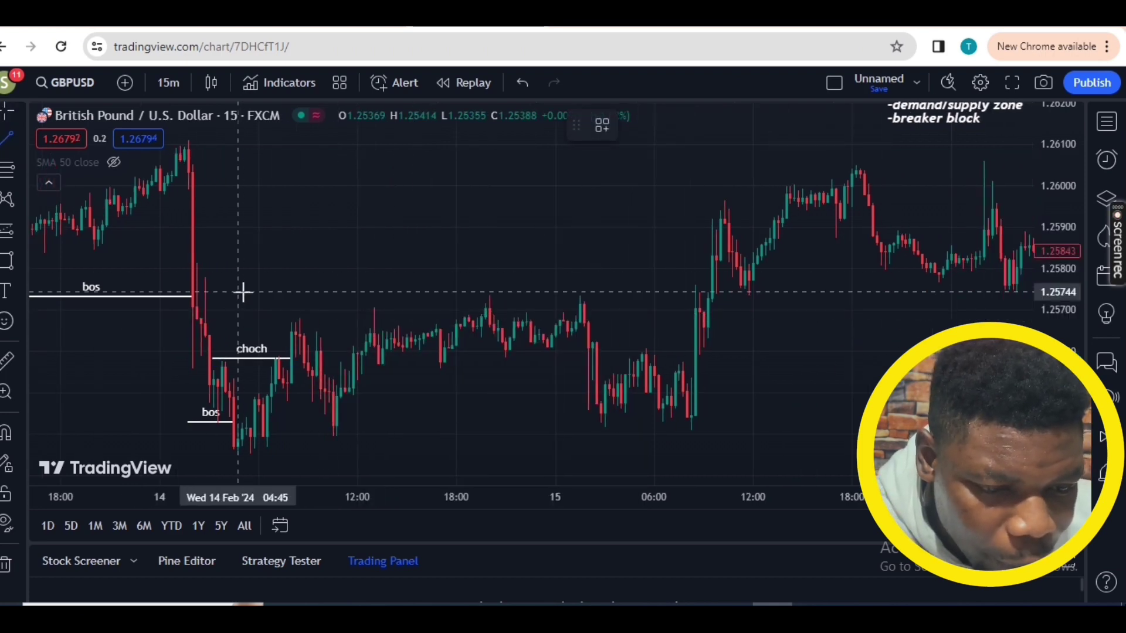
# Step: Draw horizontal lines at the high after choch and from the 16:45 low to the 02:15 candle
pyautogui.click(286, 320)
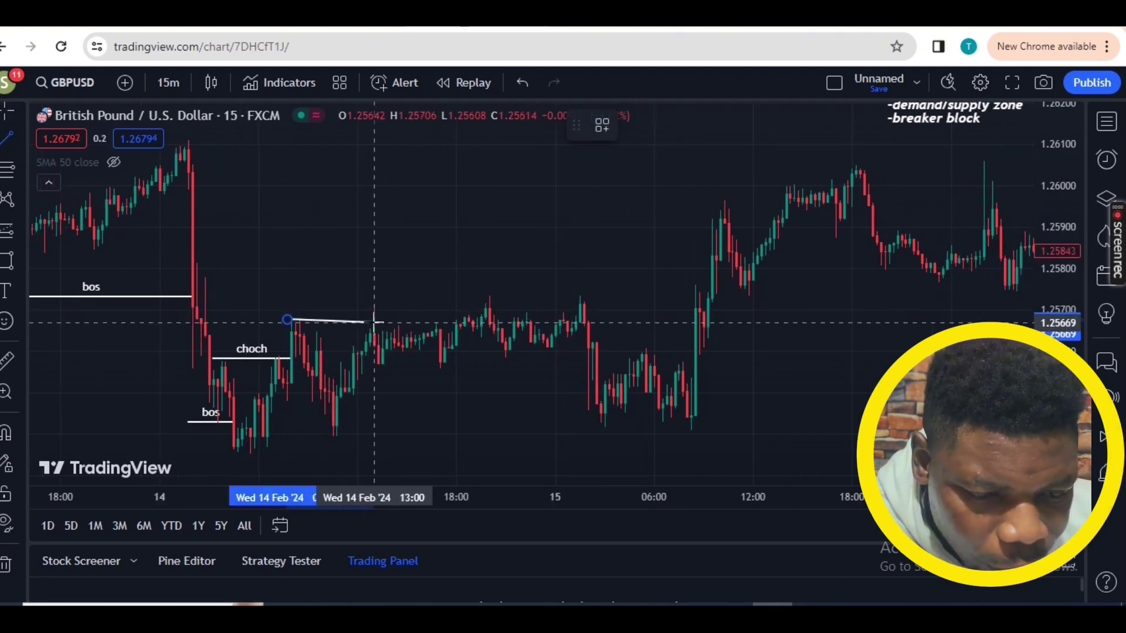
pyautogui.click(374, 319)
pyautogui.click(422, 299)
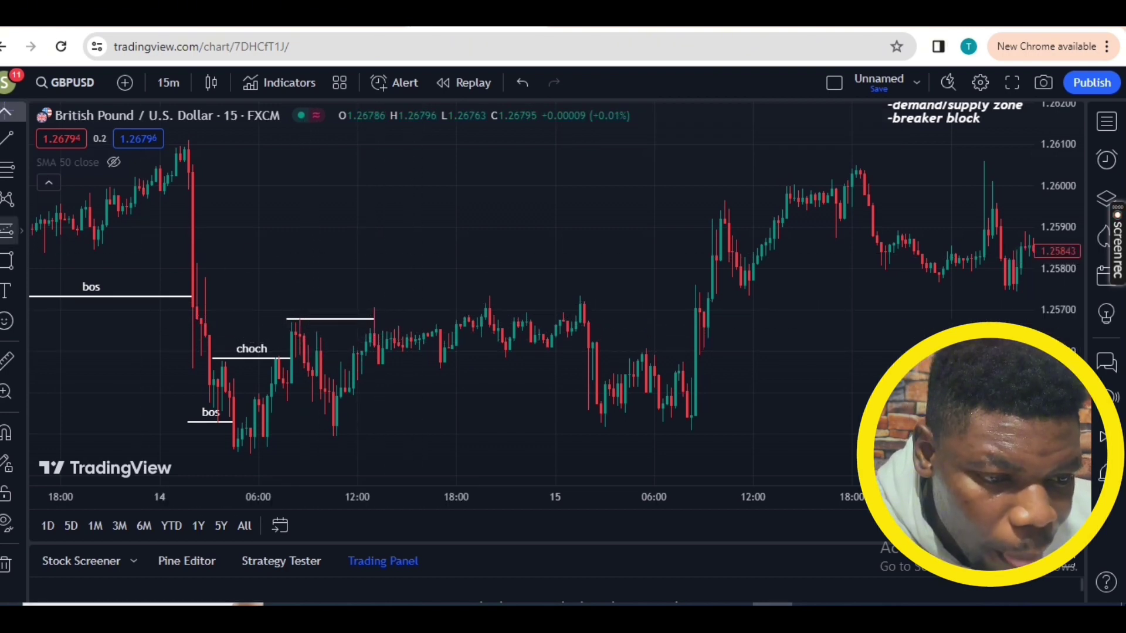
pyautogui.click(7, 138)
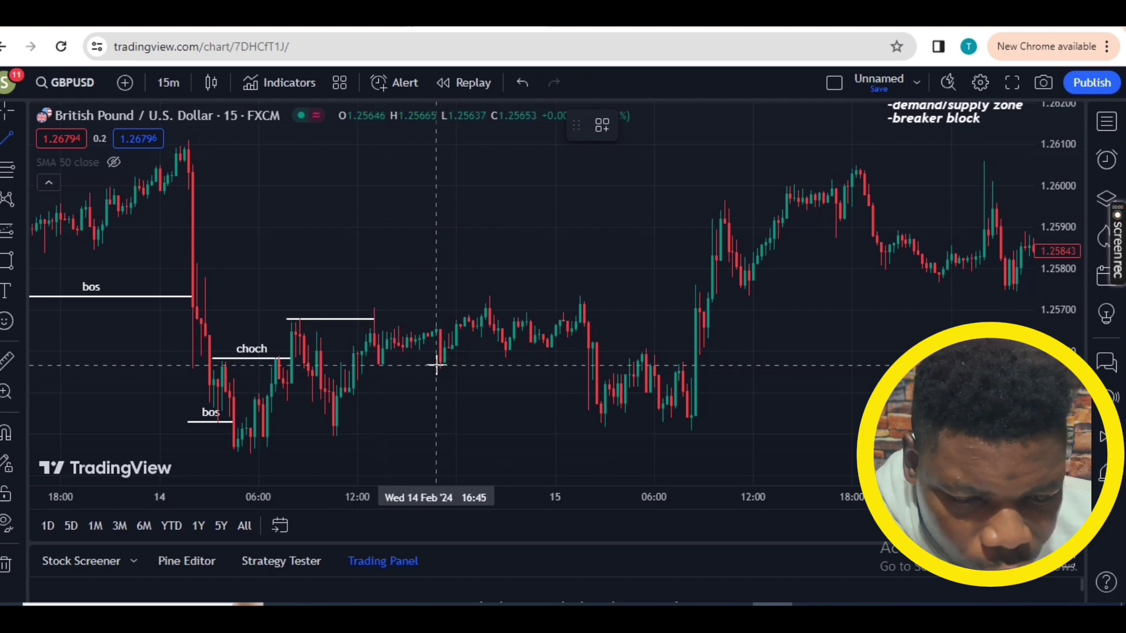
pyautogui.click(435, 365)
pyautogui.click(586, 366)
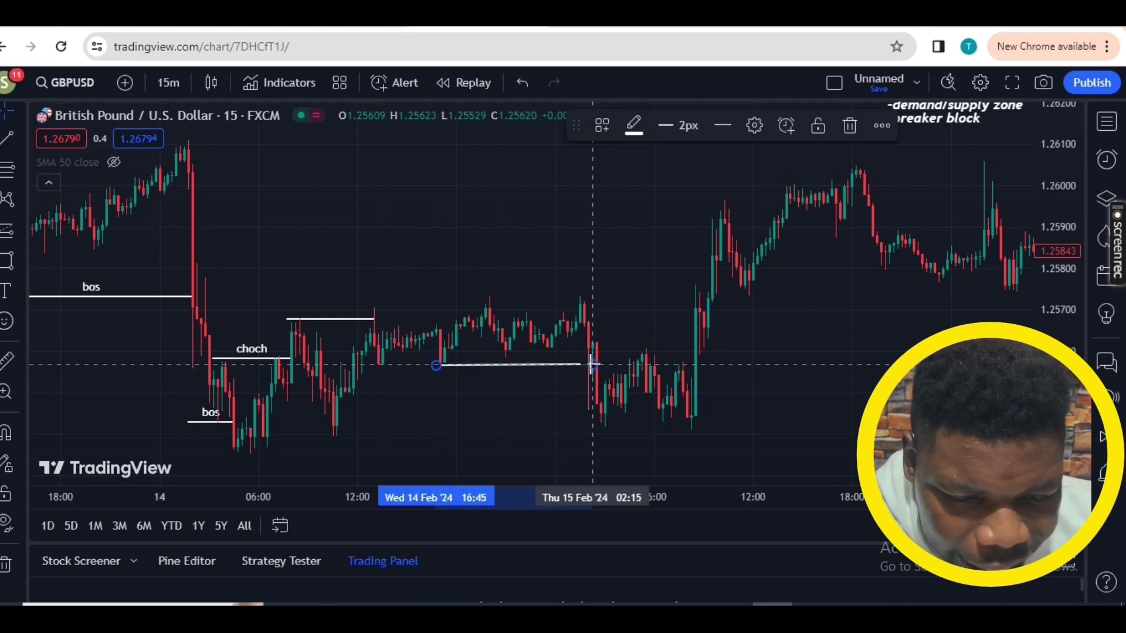
# Step: Draw a horizontal line under the Thu 15 Feb low, extending its left end slightly
pyautogui.moveTo(557, 377); pyautogui.dragTo(293, 309)
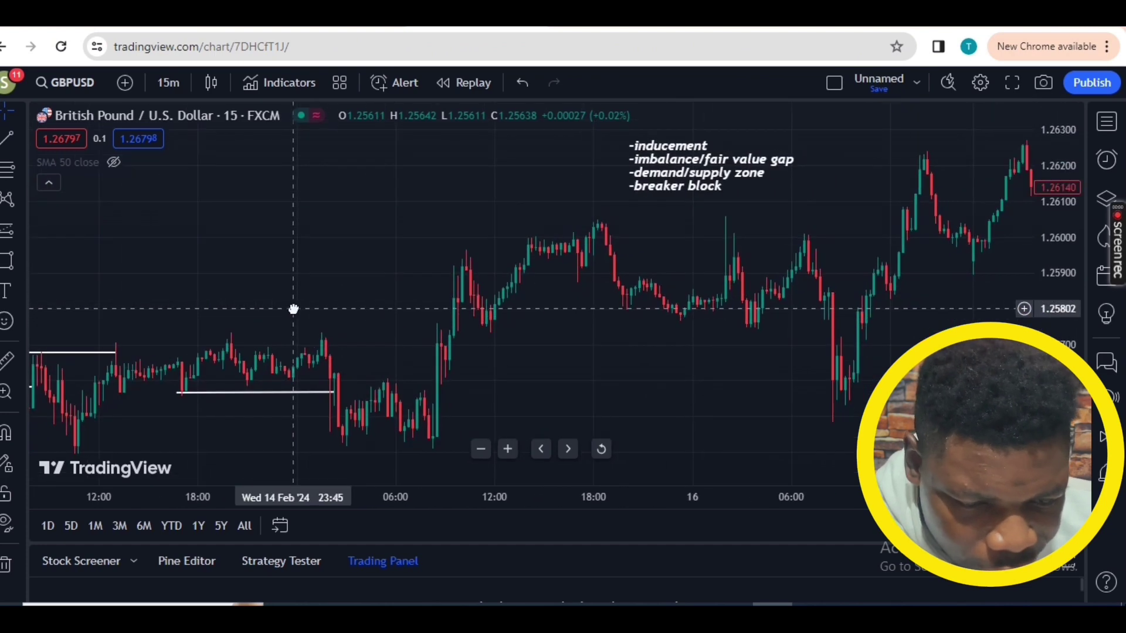
pyautogui.click(5, 151)
pyautogui.click(339, 444)
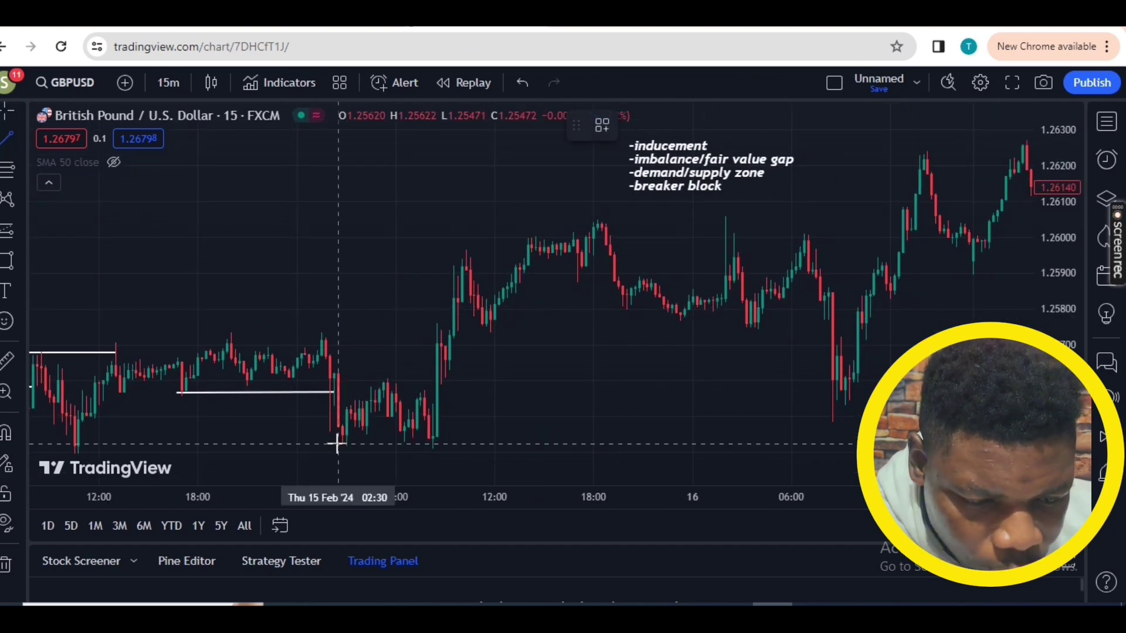
pyautogui.click(436, 443)
pyautogui.moveTo(336, 443); pyautogui.dragTo(338, 444)
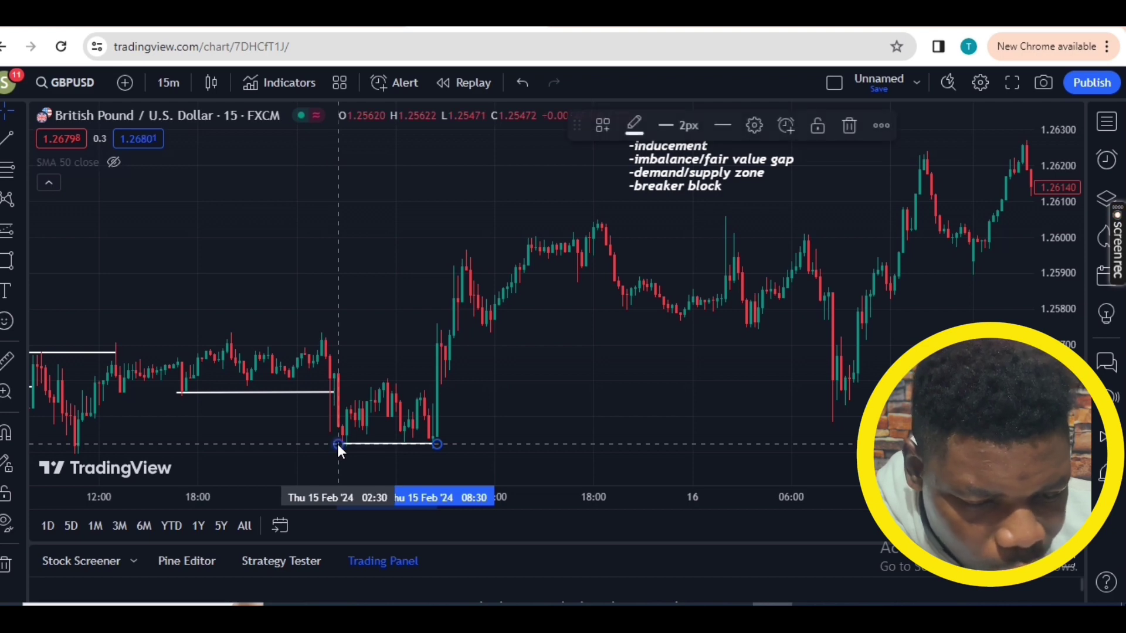
pyautogui.click(604, 365)
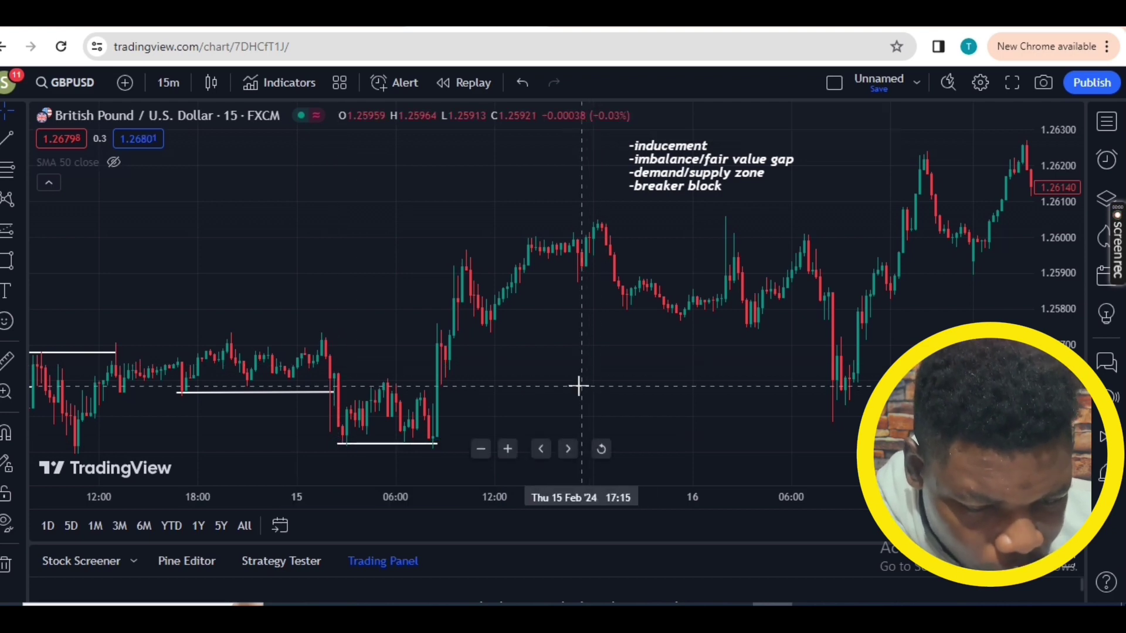
# Step: Label the line along the 15 Feb 02:30–08:30 lows 'bos'
pyautogui.click(417, 444)
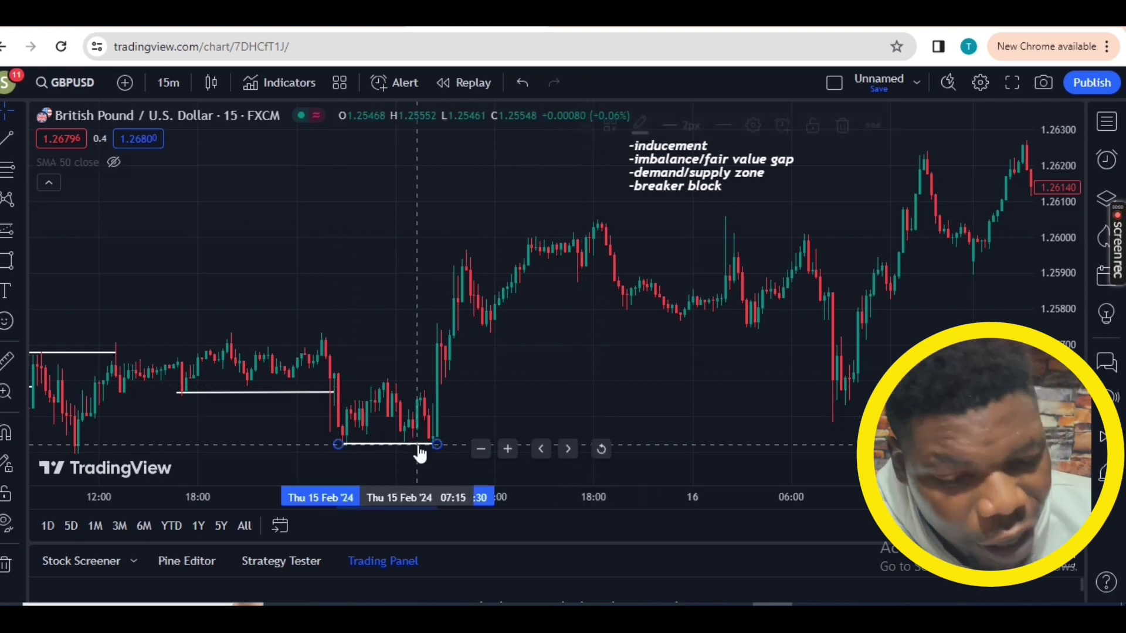
pyautogui.click(753, 123)
pyautogui.write('bos')
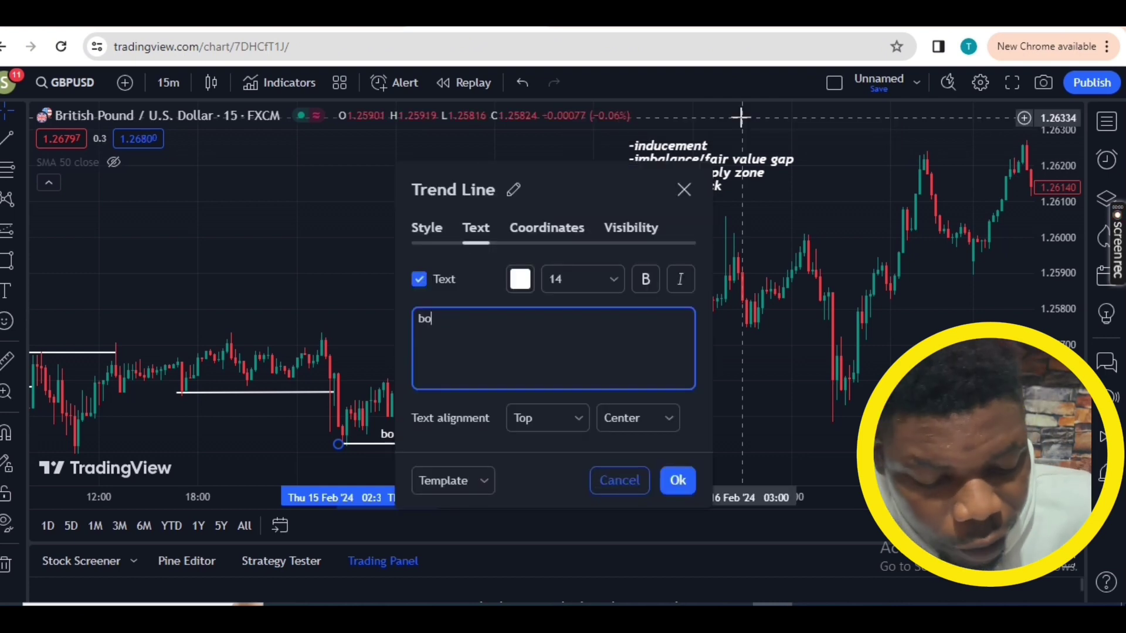
pyautogui.click(675, 486)
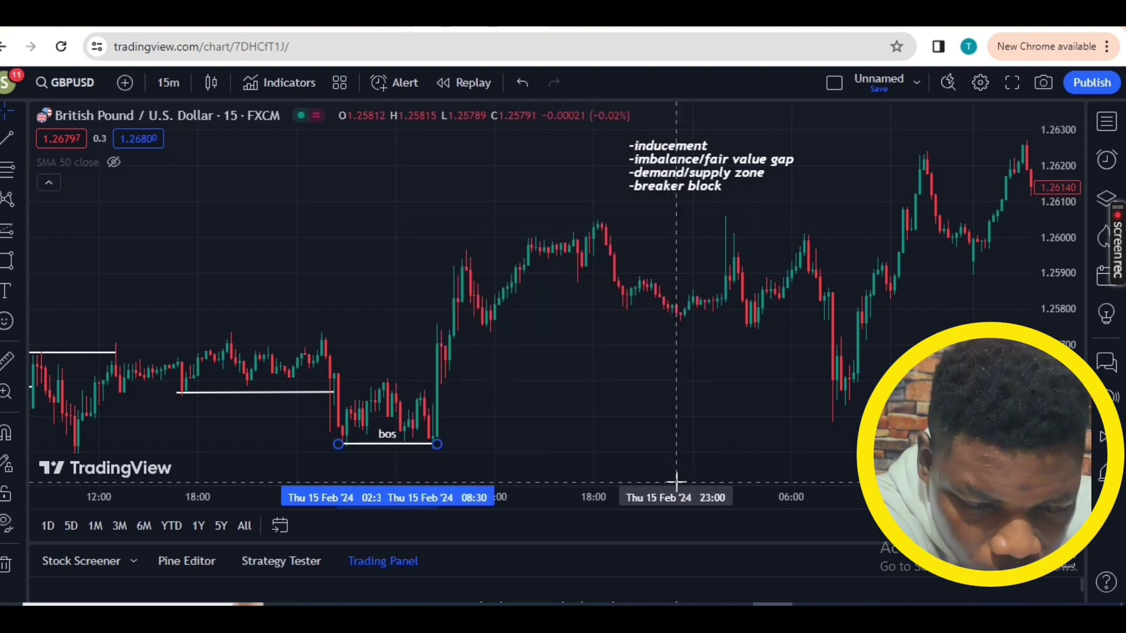
pyautogui.click(343, 365)
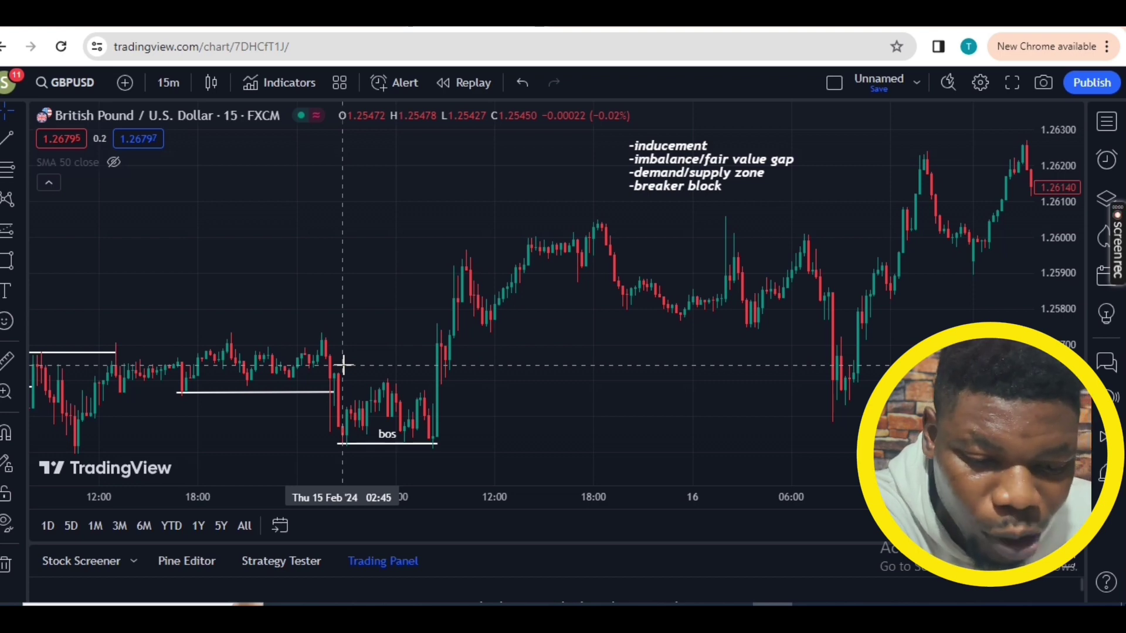
pyautogui.moveTo(359, 395)
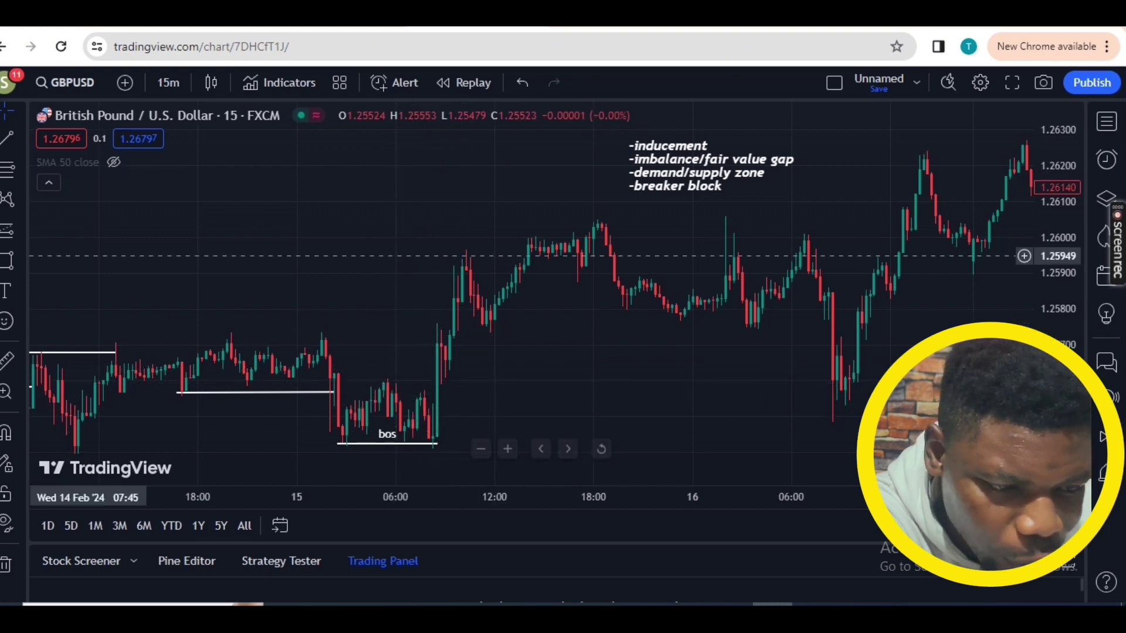
# Step: Draw a purple demand-zone rectangle from the 15 Feb 05:00 base, stretched right past Fri 16 Feb
pyautogui.click(9, 261)
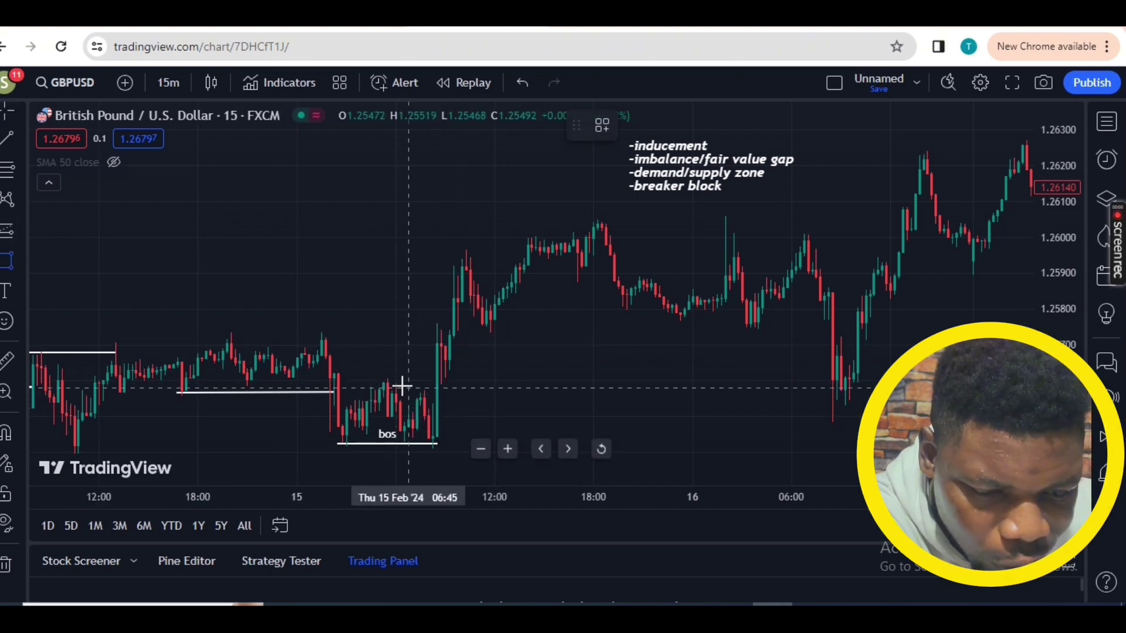
pyautogui.click(380, 379)
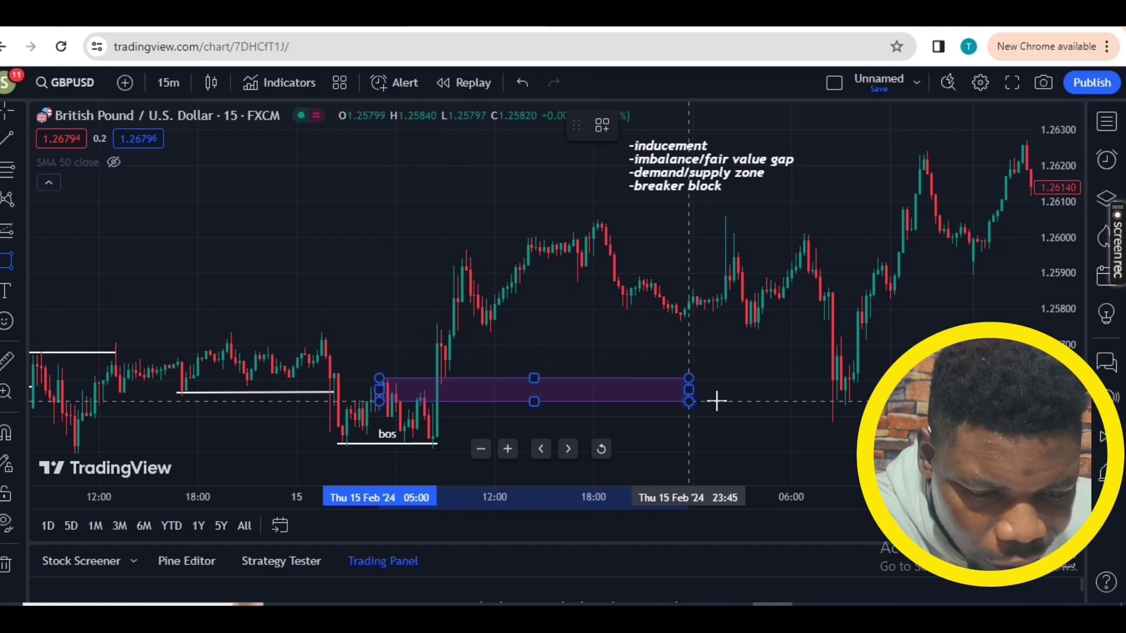
pyautogui.click(746, 402)
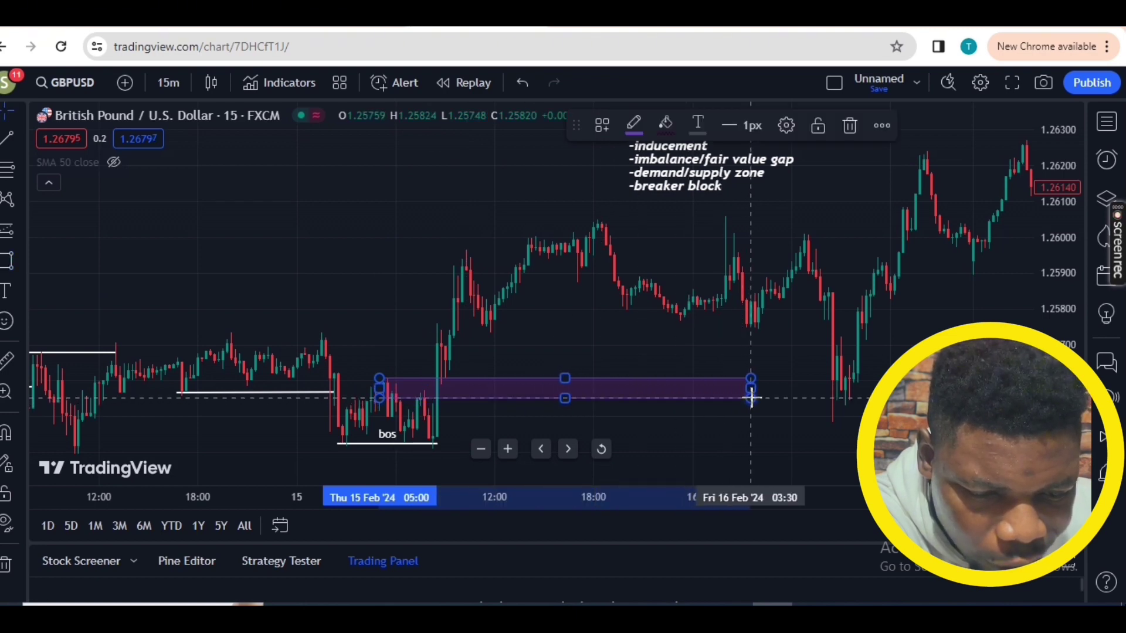
pyautogui.moveTo(748, 401); pyautogui.dragTo(944, 421)
pyautogui.click(786, 326)
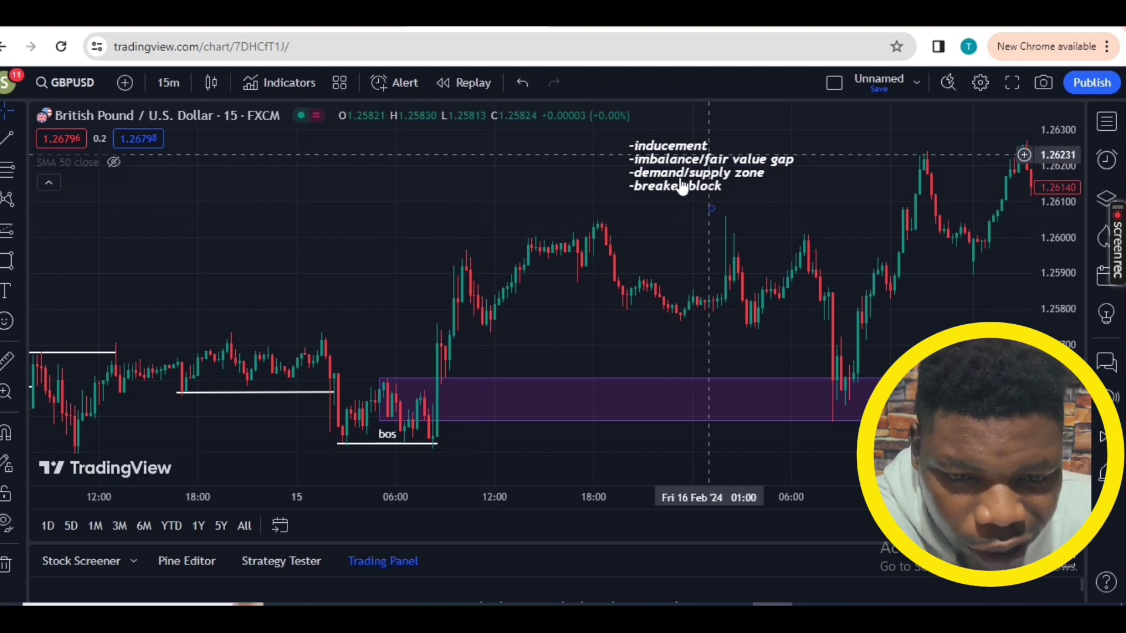
# Step: Draw a horizontal line at the 15 Feb rally high near 1.2597 and label it 'bos'
pyautogui.click(7, 141)
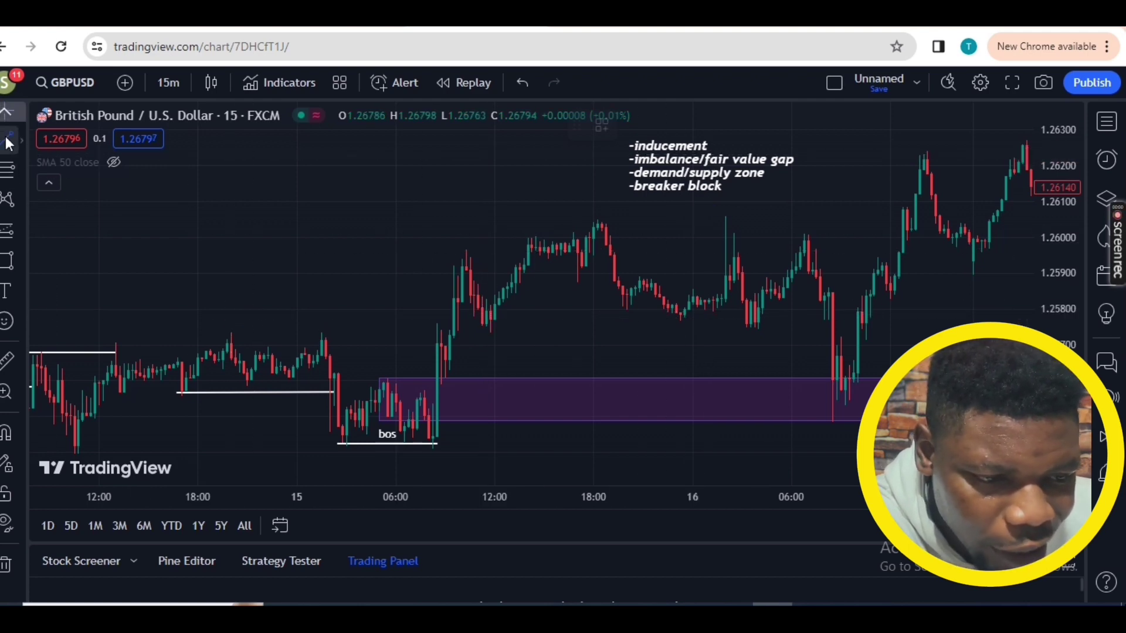
pyautogui.click(450, 252)
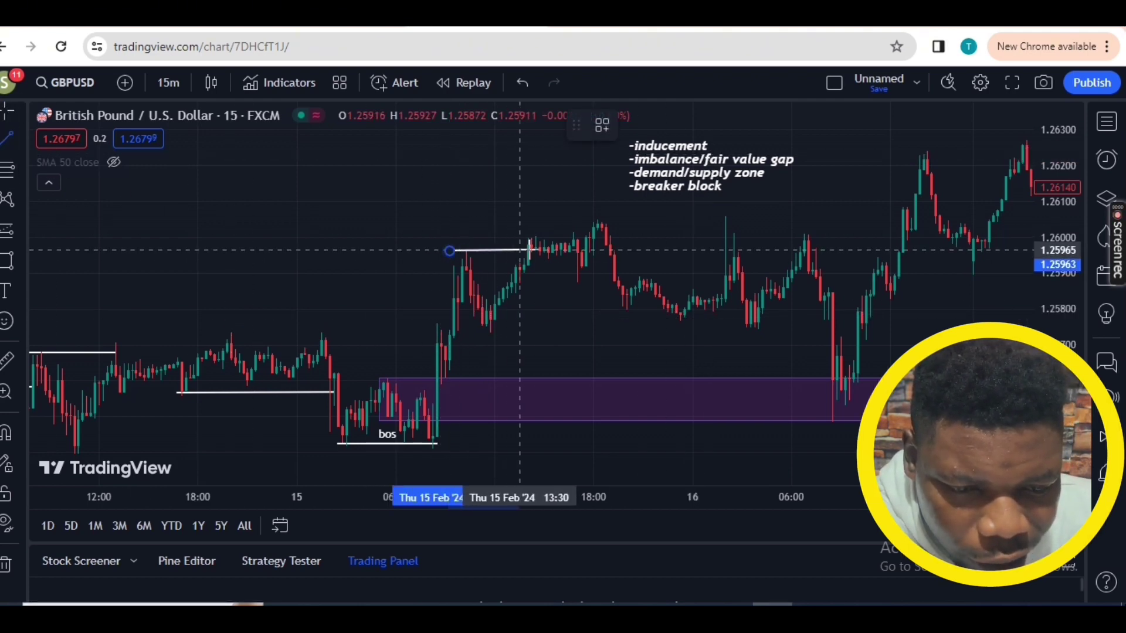
pyautogui.click(531, 251)
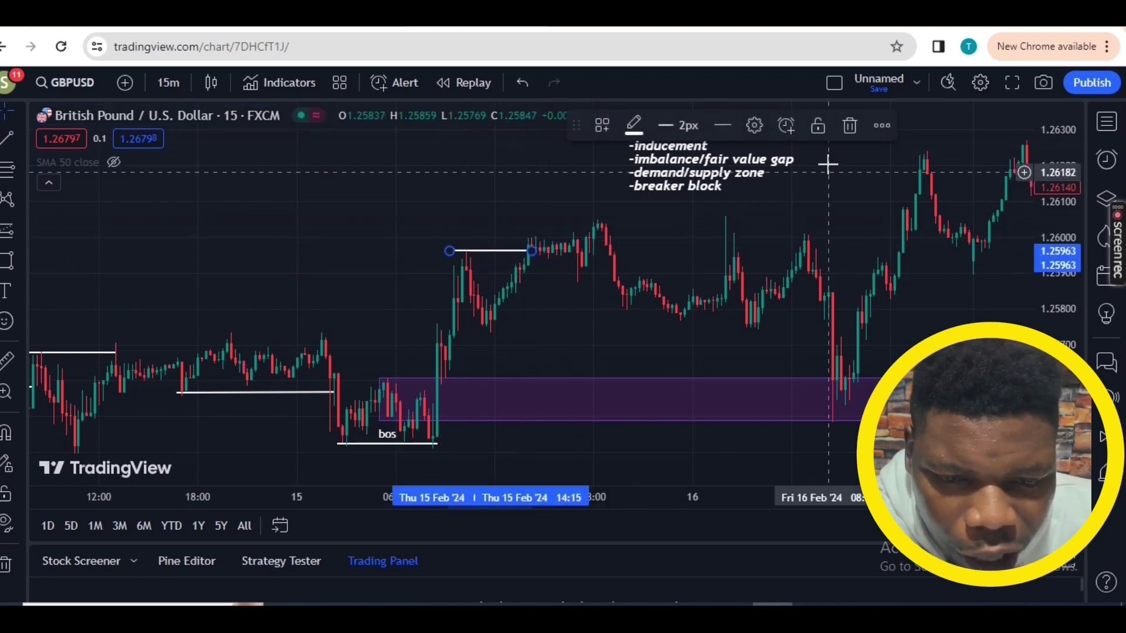
pyautogui.click(756, 127)
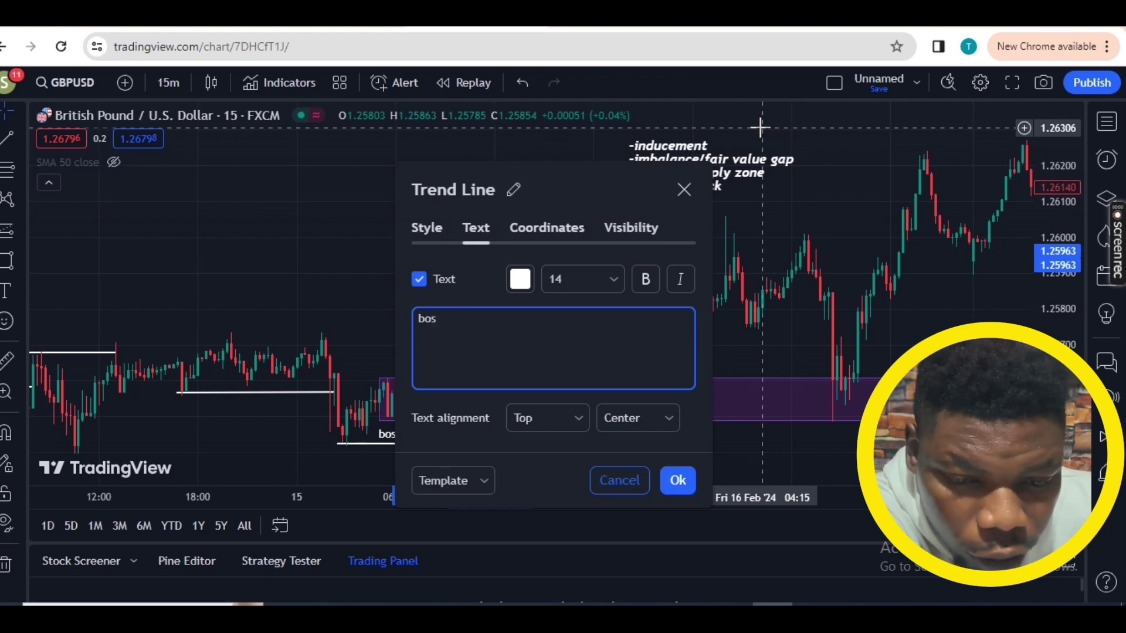
pyautogui.click(677, 481)
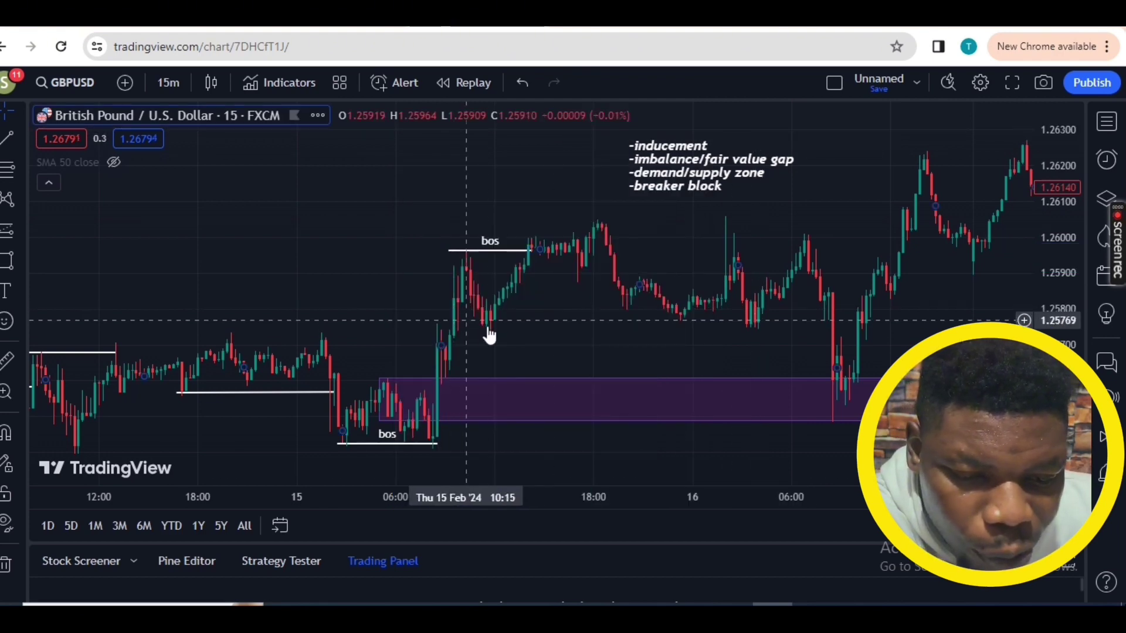
pyautogui.click(7, 141)
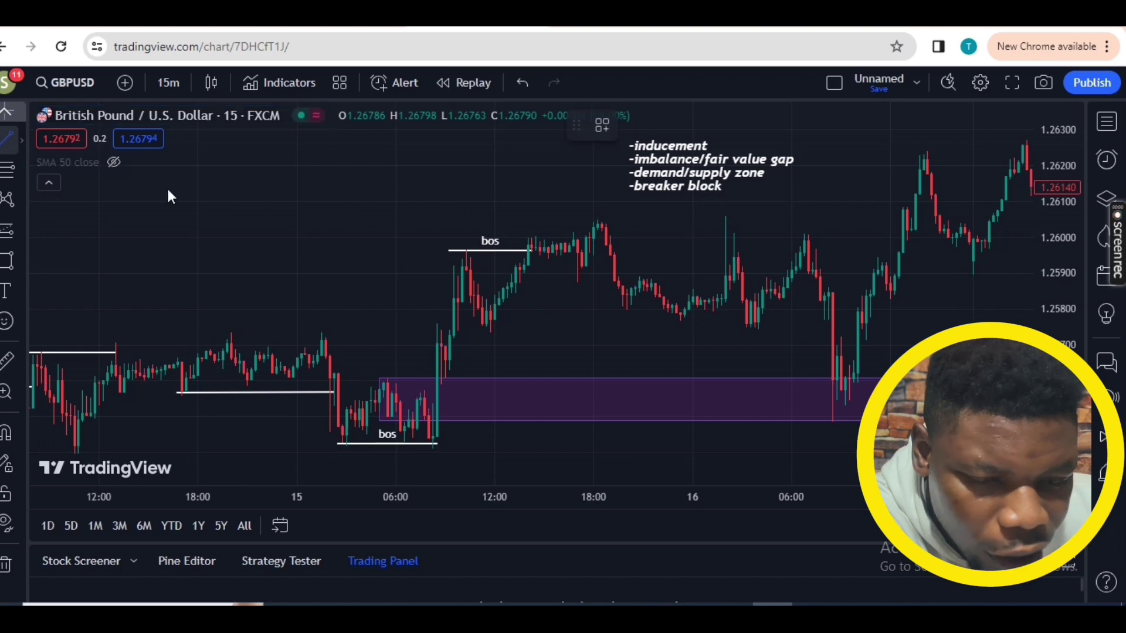
# Step: Draw a line from the 15 Feb 10:30 pullback low near 1.2573 to Fri 16 Feb, labelled '$$$'
pyautogui.click(471, 333)
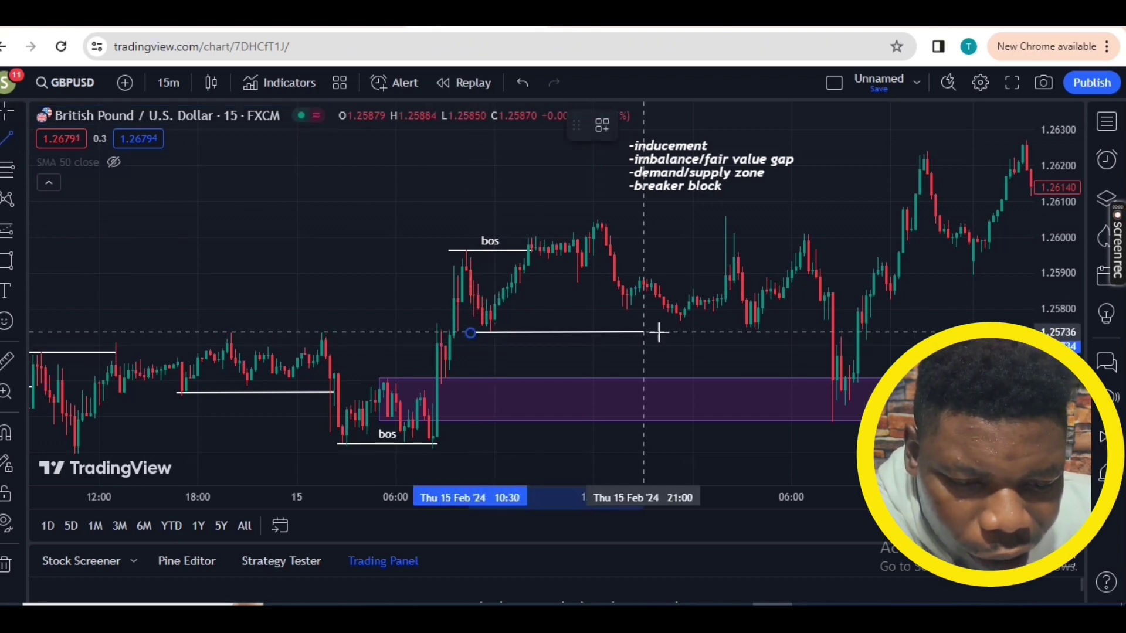
pyautogui.click(820, 333)
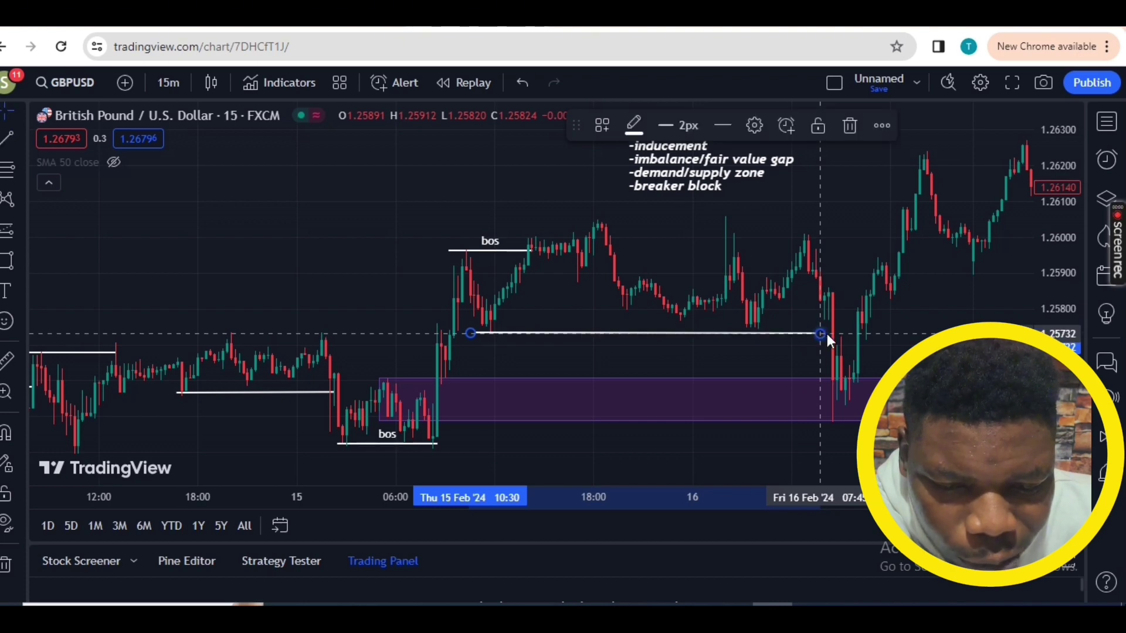
pyautogui.moveTo(826, 334); pyautogui.dragTo(829, 333)
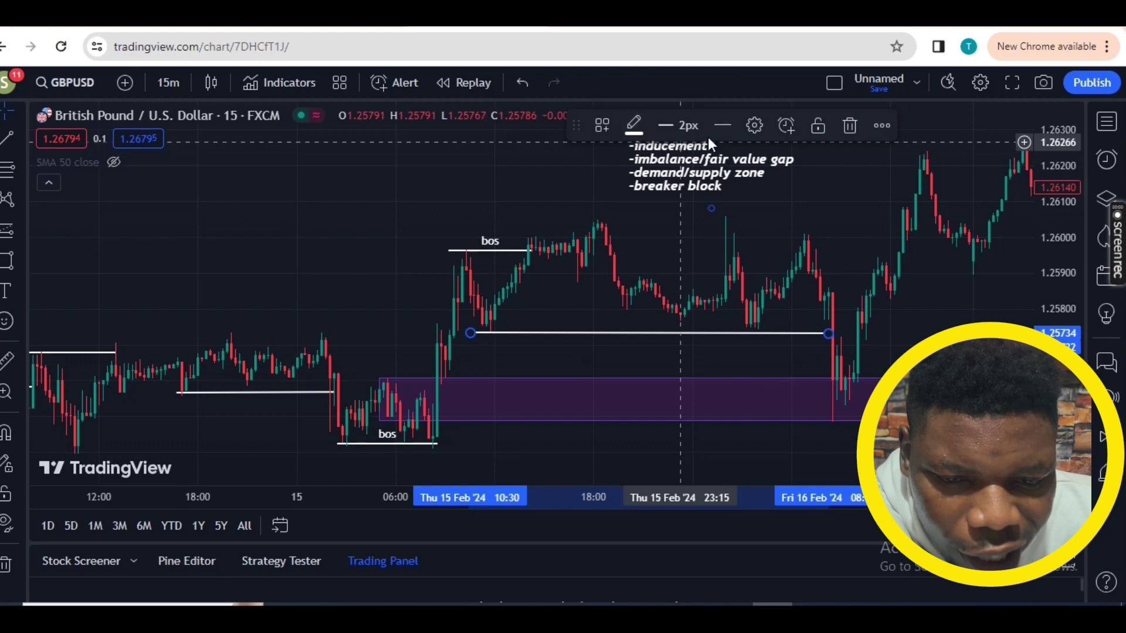
pyautogui.click(756, 127)
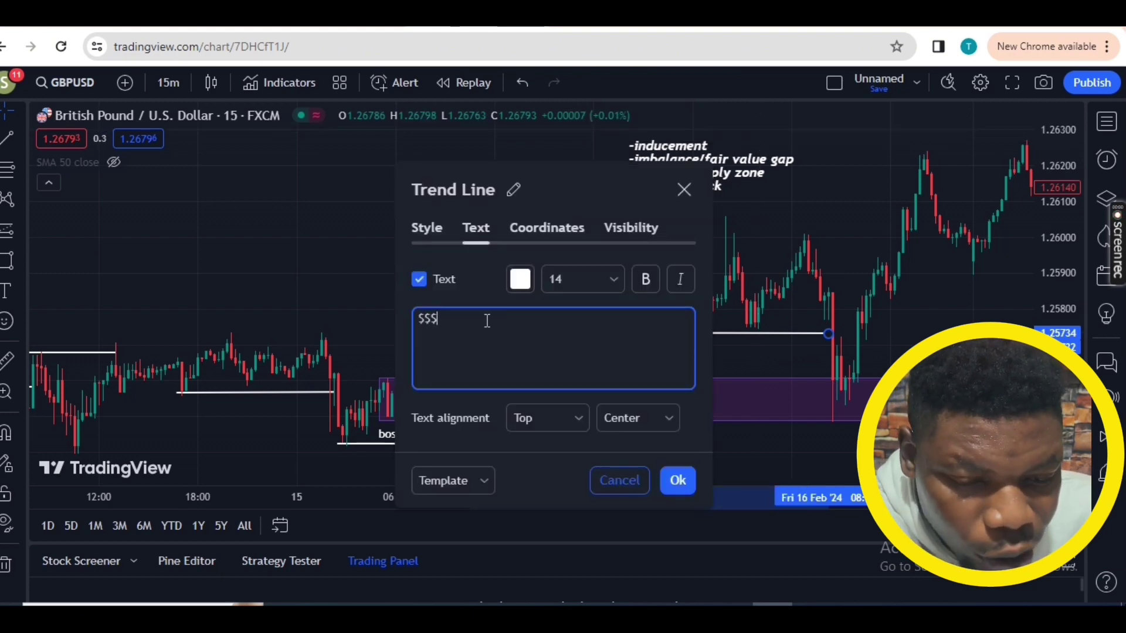
pyautogui.click(690, 473)
pyautogui.click(783, 345)
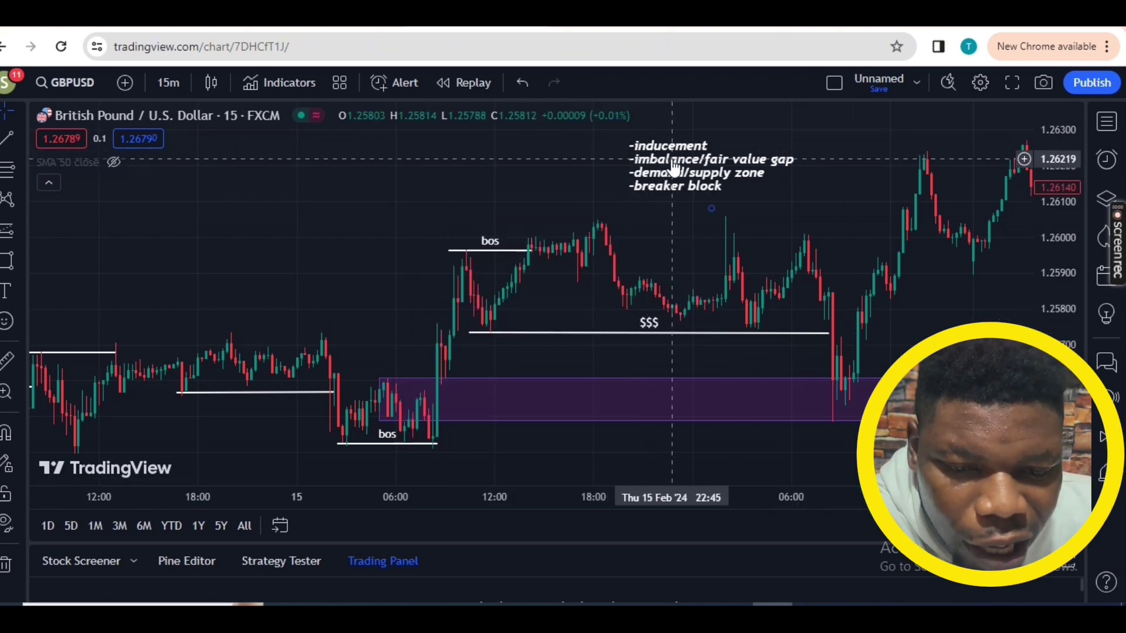
pyautogui.scroll(2, 467, 339)
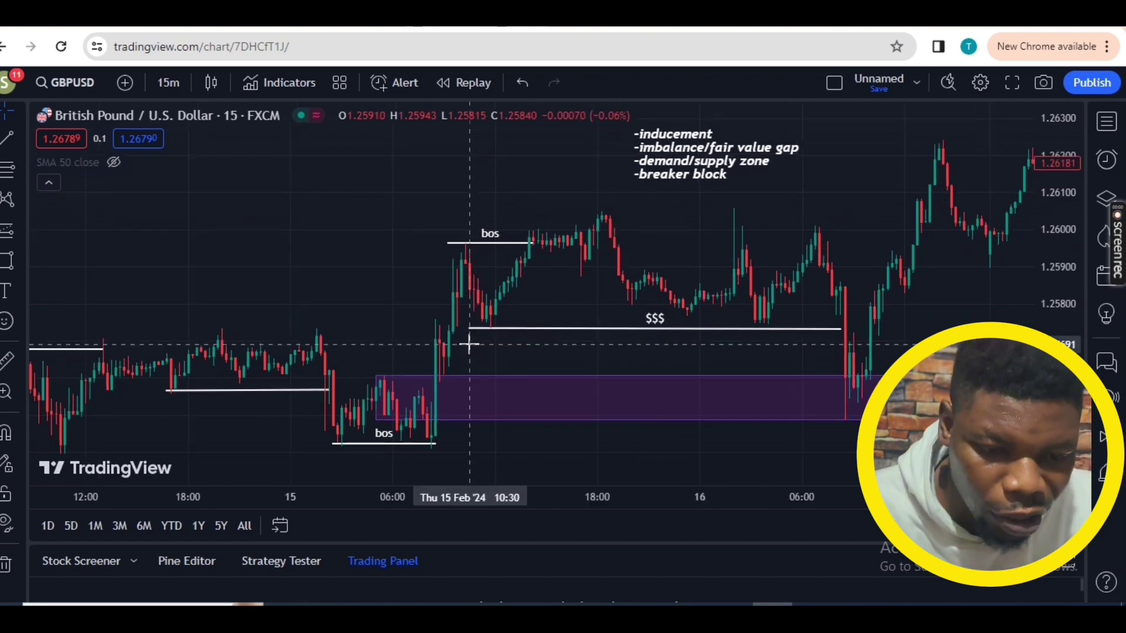
pyautogui.scroll(2, 175, 347)
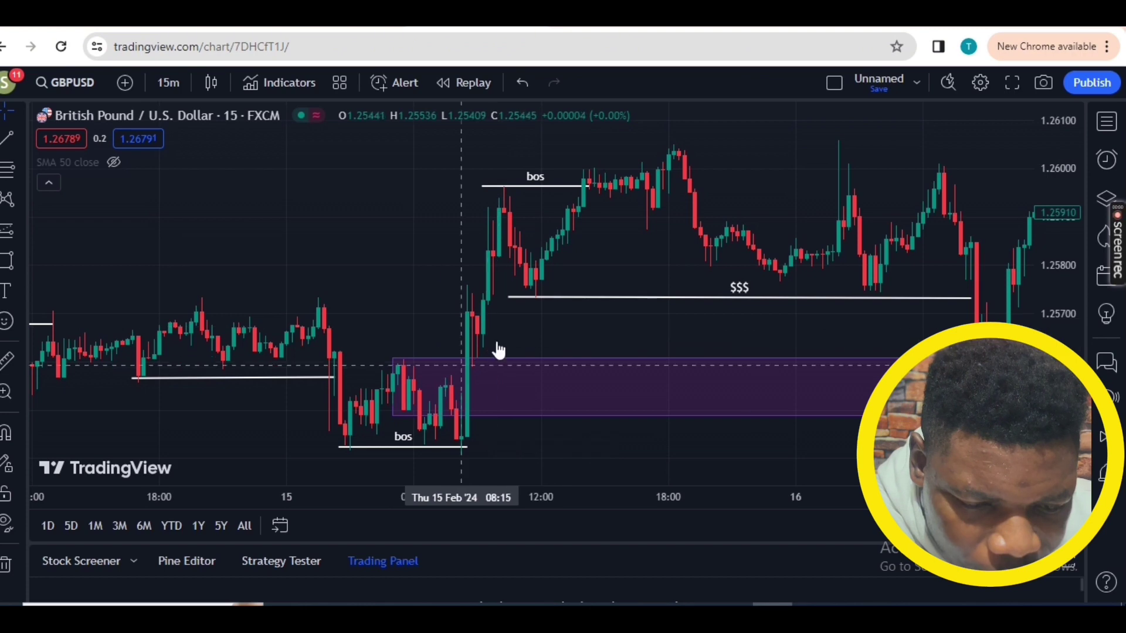
pyautogui.moveTo(462, 266); pyautogui.dragTo(781, 272)
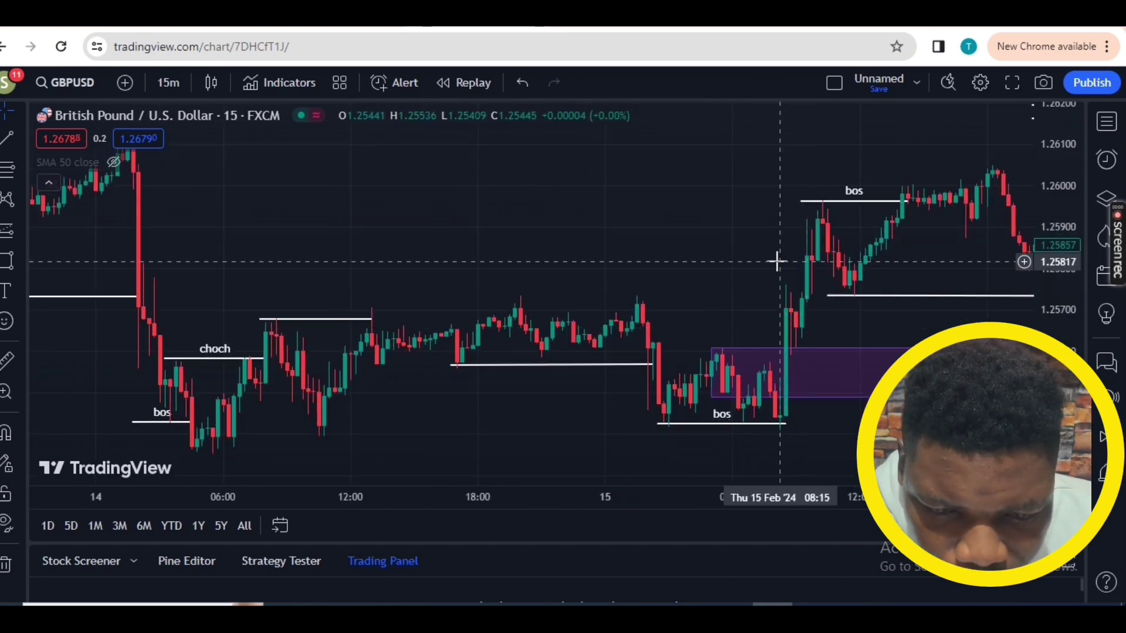
pyautogui.moveTo(773, 258); pyautogui.dragTo(500, 211)
pyautogui.moveTo(553, 360); pyautogui.dragTo(311, 431)
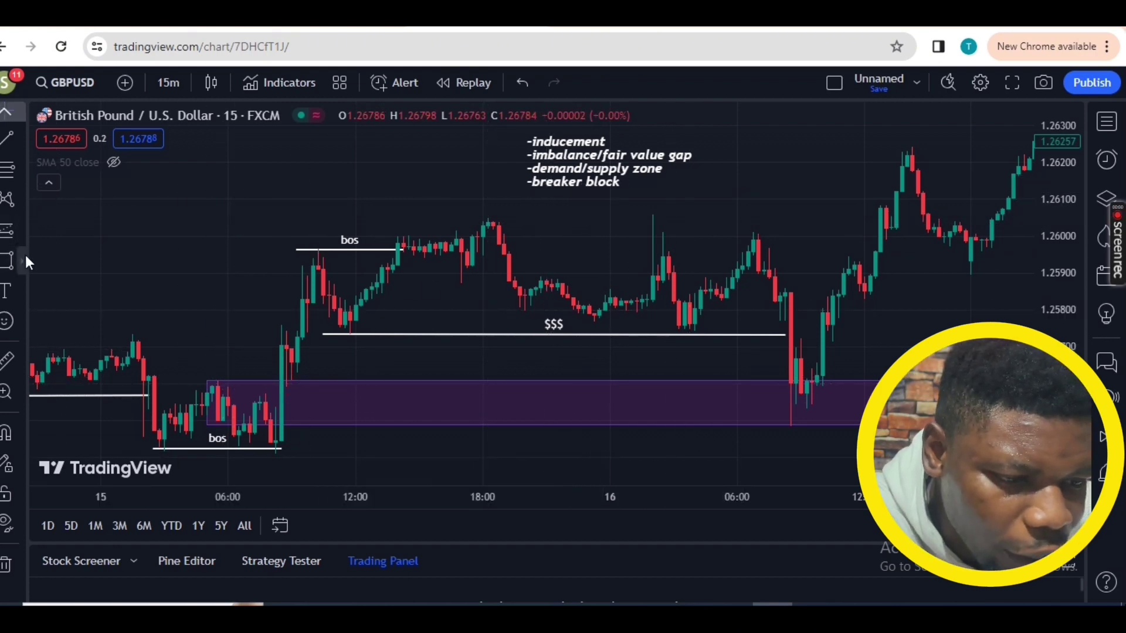
# Step: Place a long position at the zone top on 16 Feb, stop below the zone, target 1.26051
pyautogui.click(24, 235)
pyautogui.click(56, 155)
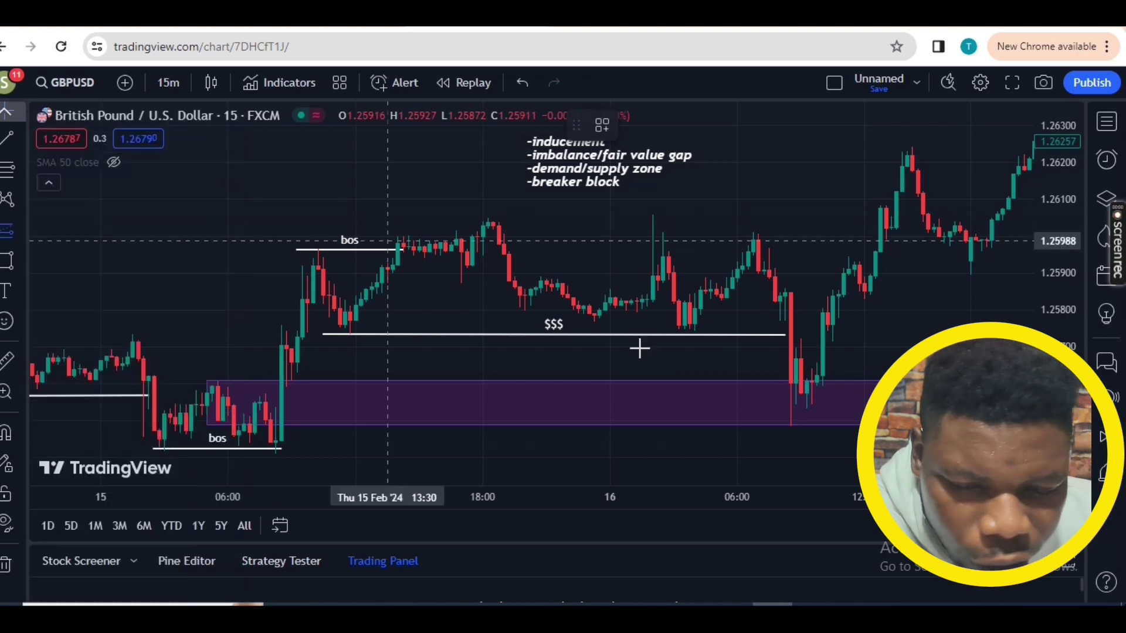
pyautogui.click(787, 383)
pyautogui.moveTo(790, 445); pyautogui.dragTo(791, 433)
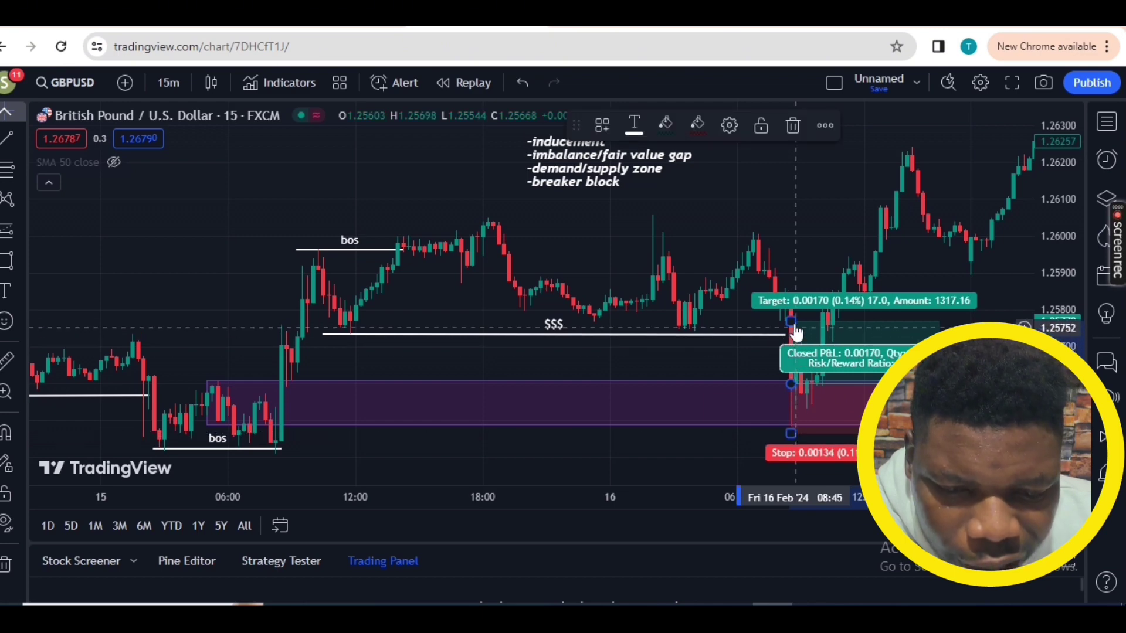
pyautogui.moveTo(792, 322); pyautogui.dragTo(778, 217)
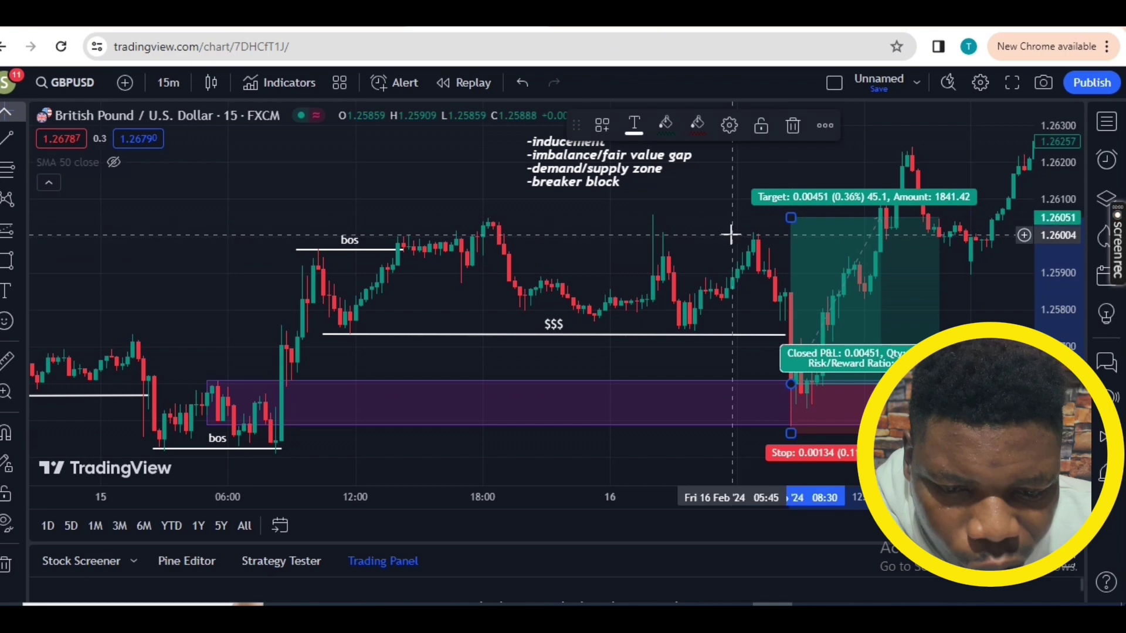
pyautogui.click(719, 242)
pyautogui.moveTo(719, 243); pyautogui.dragTo(711, 242)
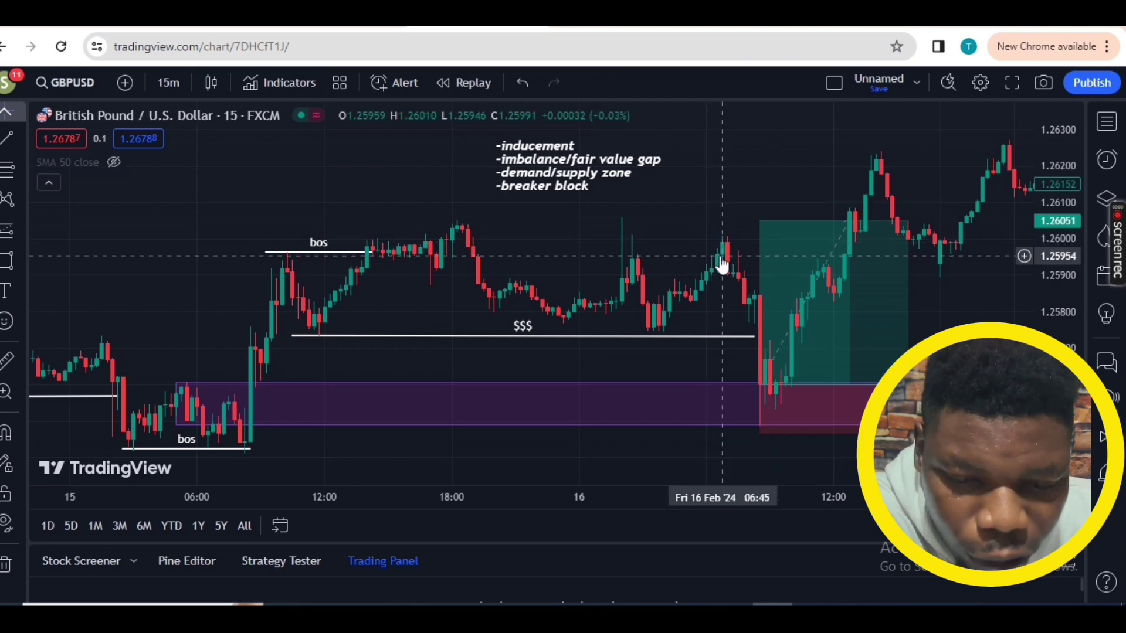
pyautogui.moveTo(698, 242); pyautogui.dragTo(551, 245)
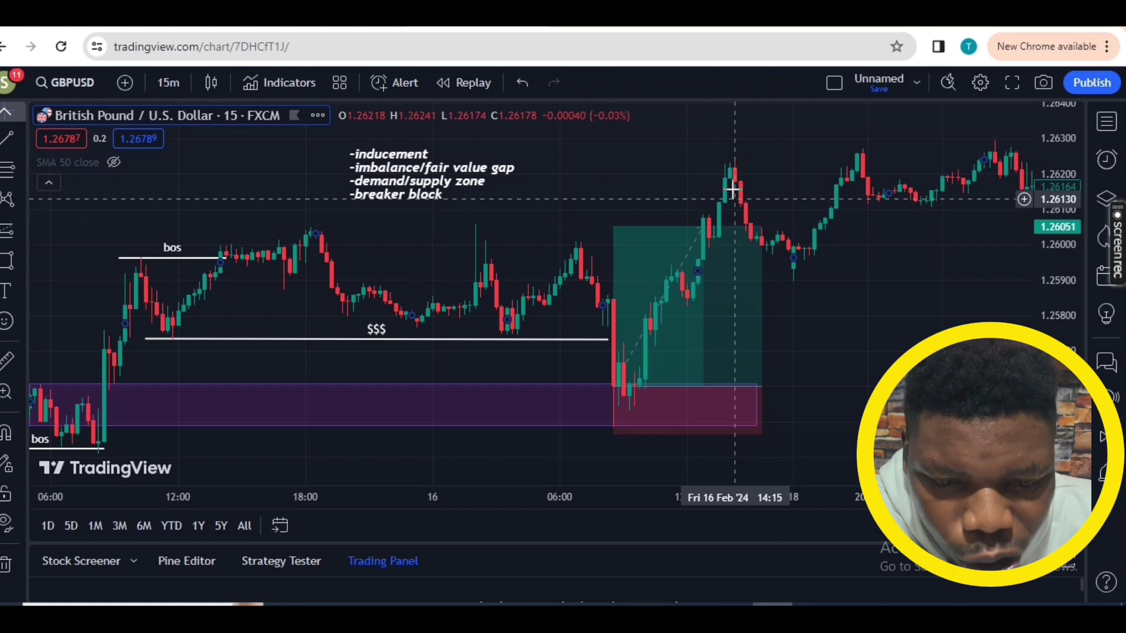
pyautogui.moveTo(759, 171); pyautogui.dragTo(550, 166)
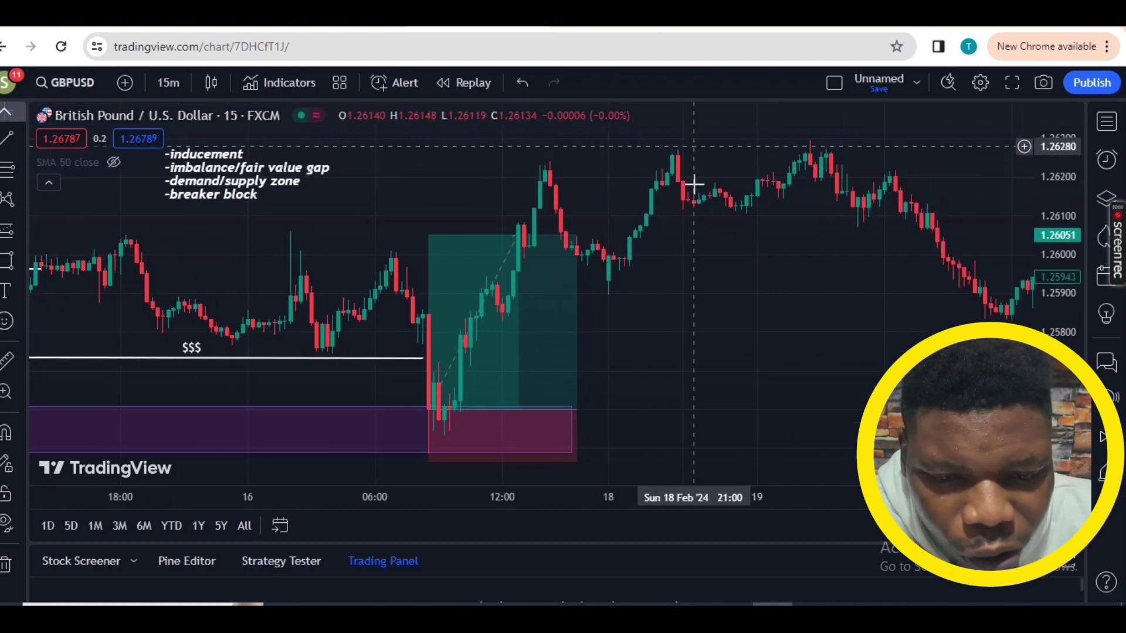
pyautogui.moveTo(823, 195); pyautogui.dragTo(578, 163)
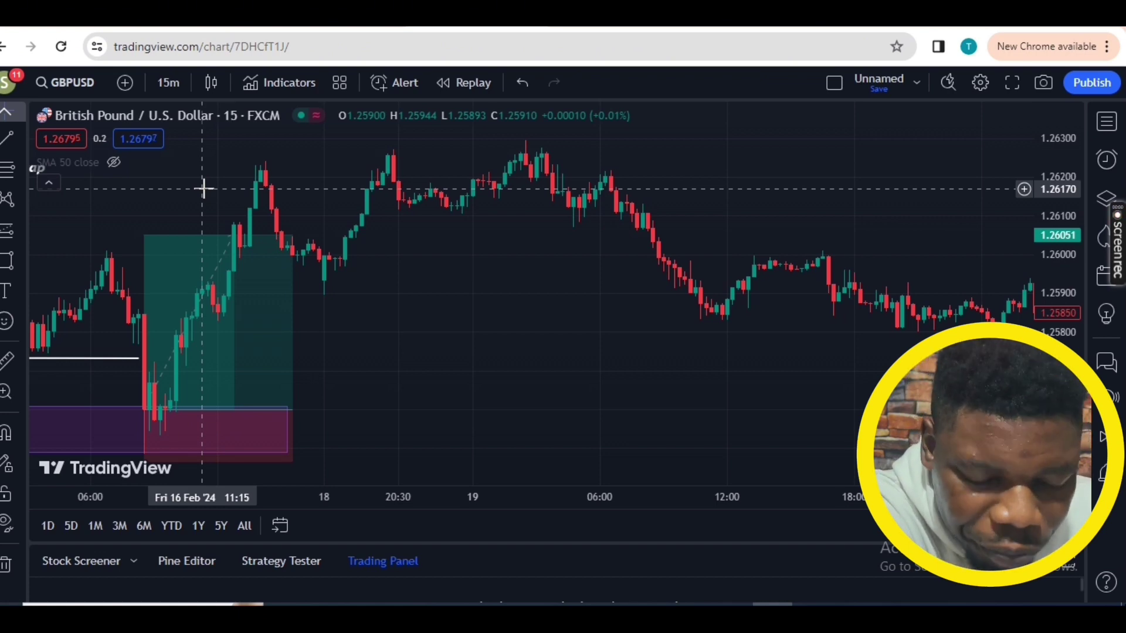
pyautogui.moveTo(203, 188); pyautogui.dragTo(704, 193)
pyautogui.moveTo(377, 250); pyautogui.dragTo(799, 201)
pyautogui.moveTo(636, 183); pyautogui.dragTo(883, 174)
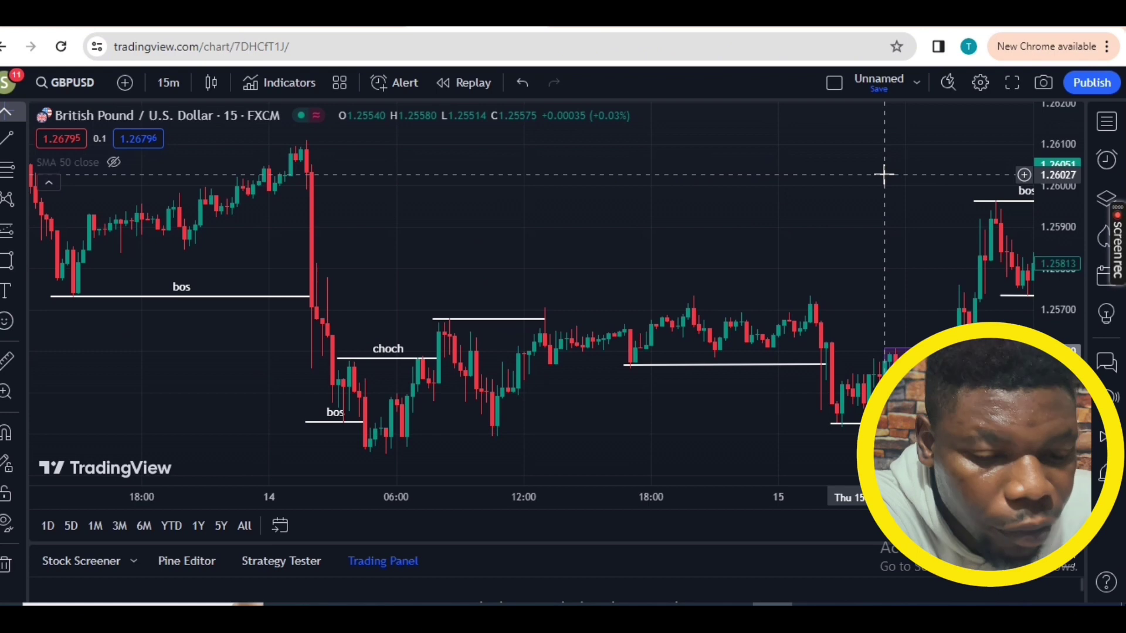
pyautogui.moveTo(342, 236); pyautogui.dragTo(361, 223)
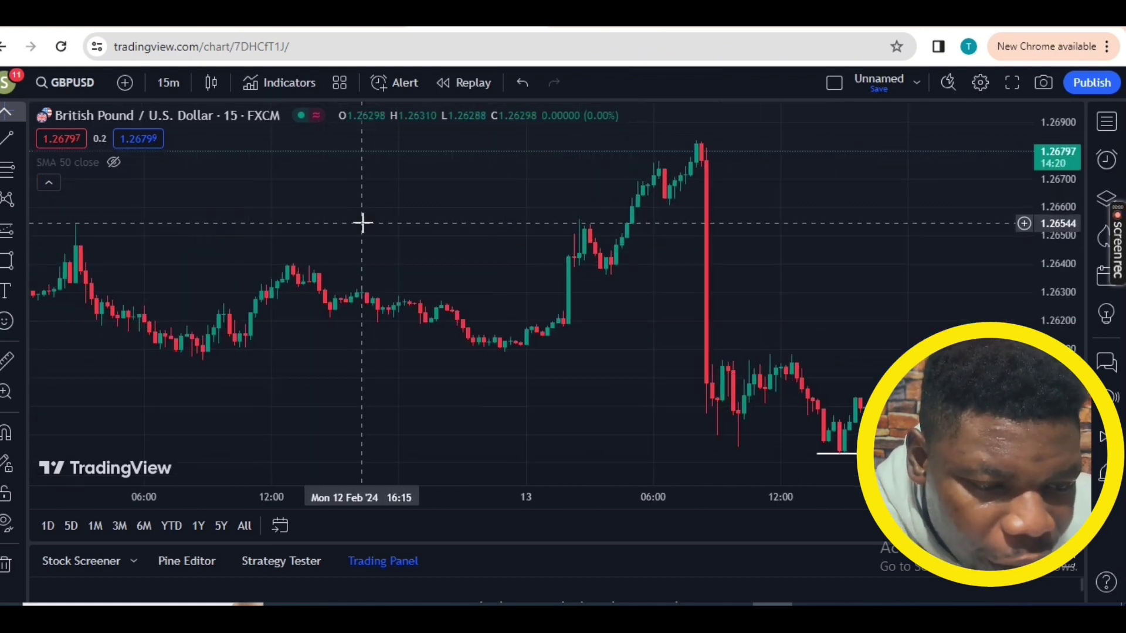
# Step: Draw a line from the Mon 12 Feb 12:00 high to Tue 01:45 and label it 'bos'
pyautogui.click(8, 140)
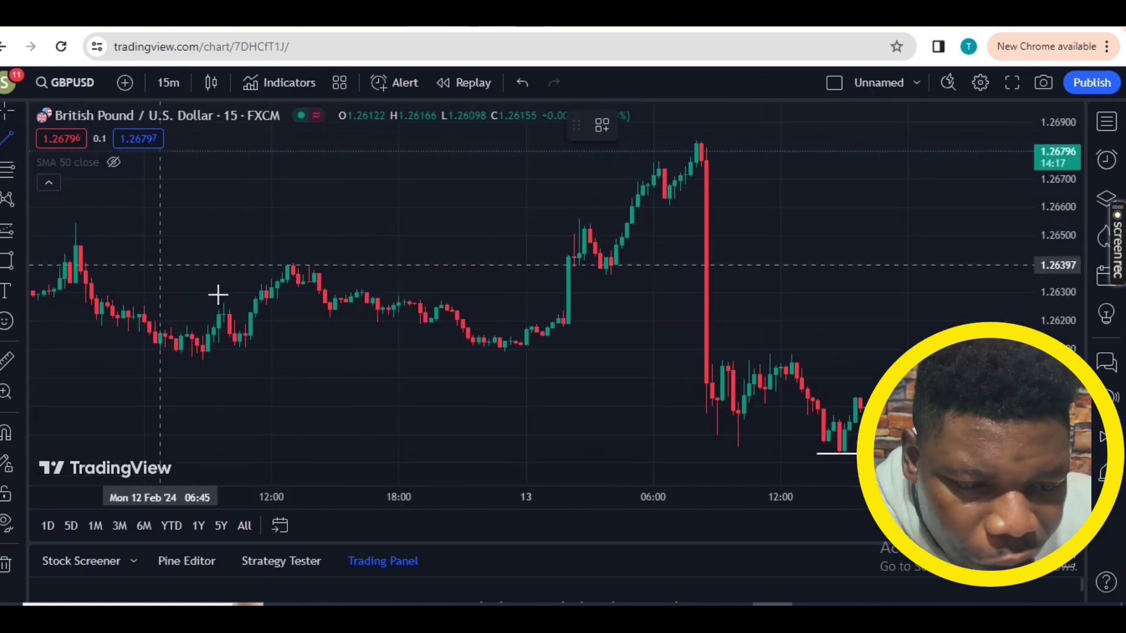
pyautogui.click(287, 266)
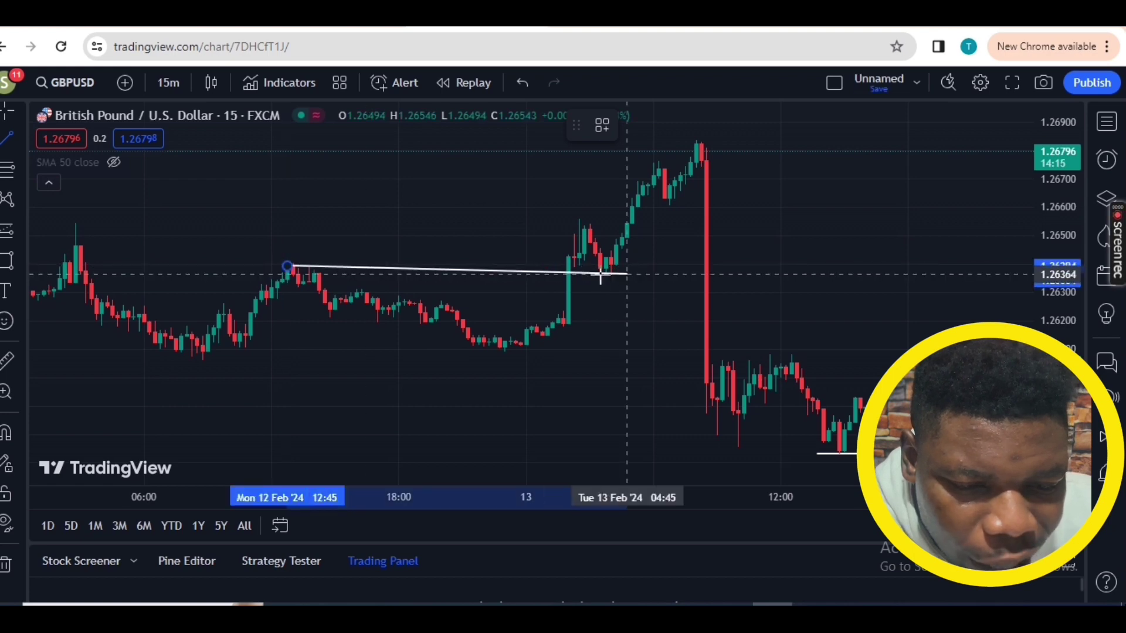
pyautogui.click(568, 272)
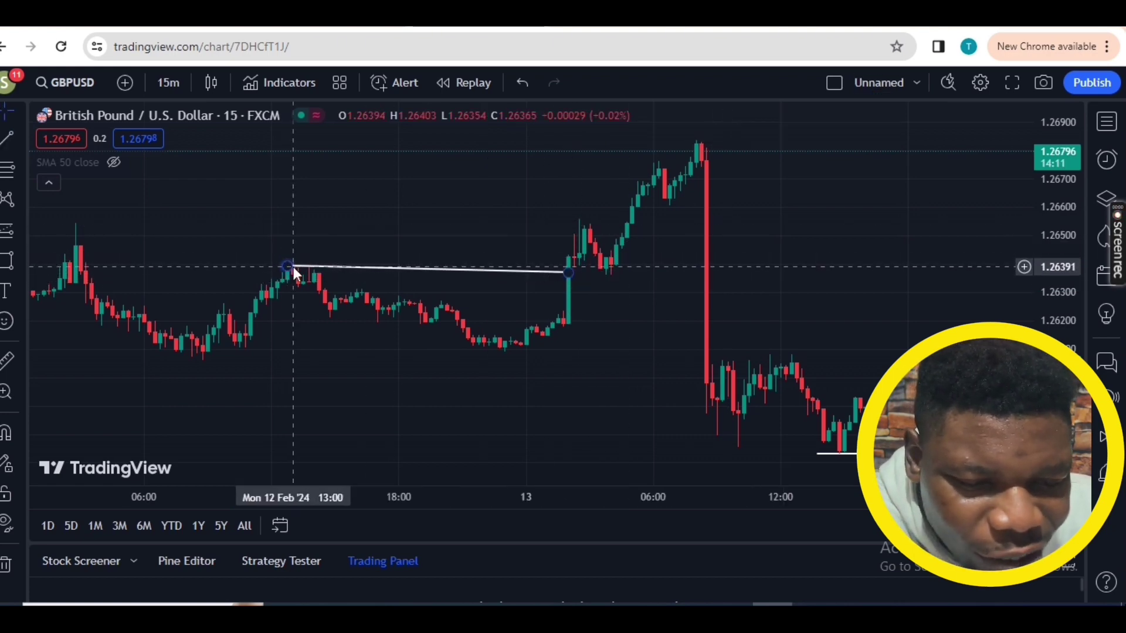
pyautogui.moveTo(287, 267); pyautogui.dragTo(271, 265)
pyautogui.moveTo(568, 271)
pyautogui.mouseDown()
pyautogui.moveTo(538, 270)
pyautogui.moveTo(565, 270)
pyautogui.mouseUp()
pyautogui.click(760, 126)
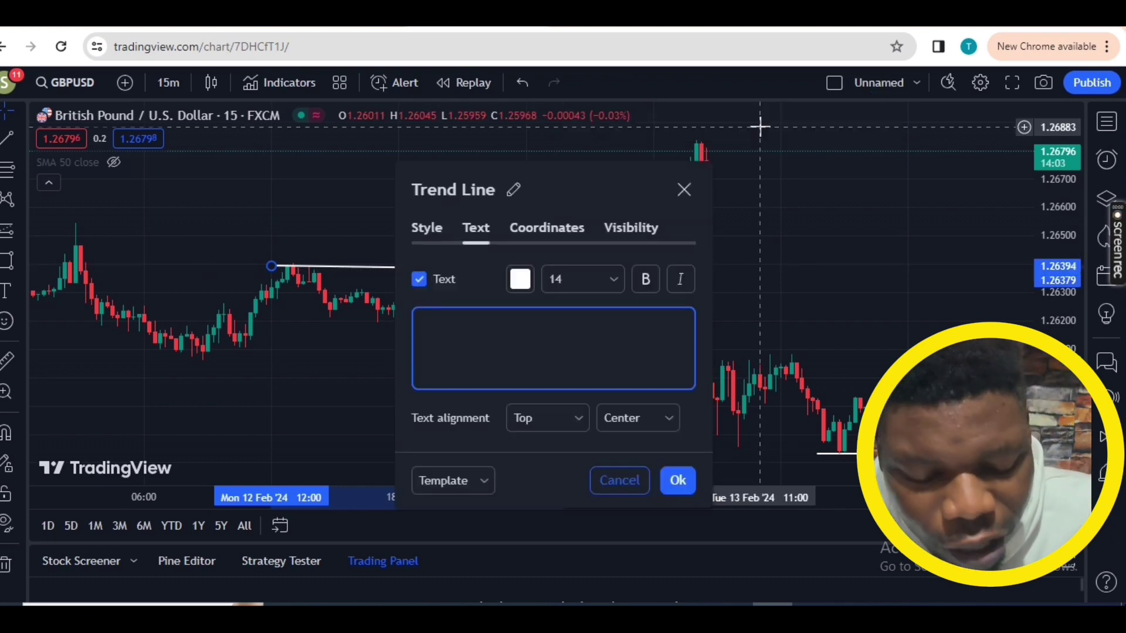
pyautogui.write('bos')
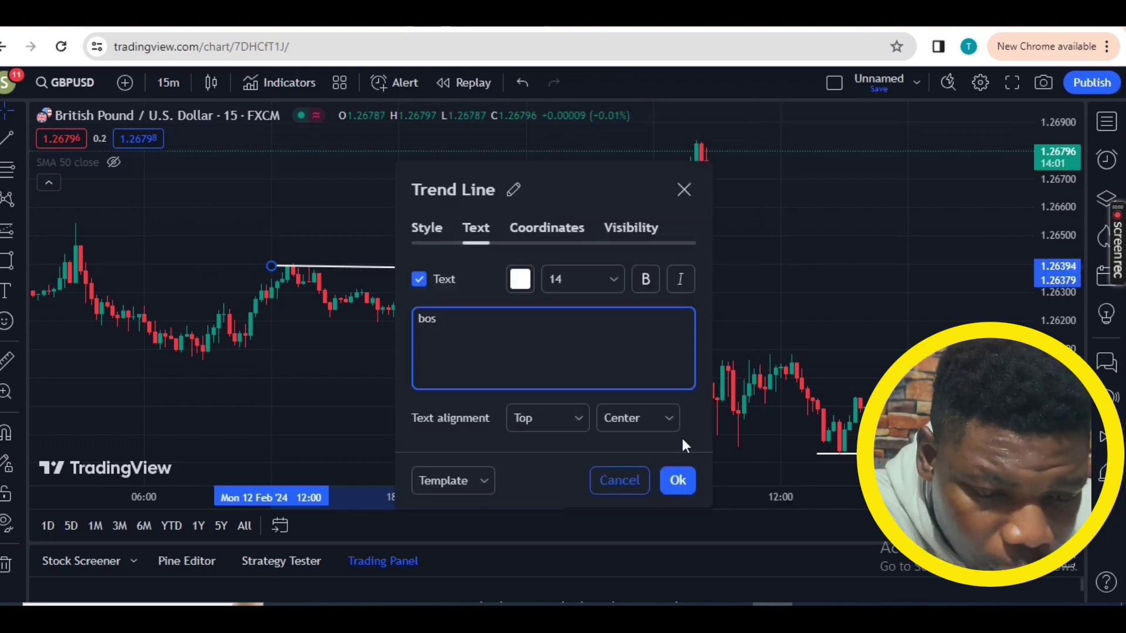
pyautogui.click(677, 480)
pyautogui.click(533, 346)
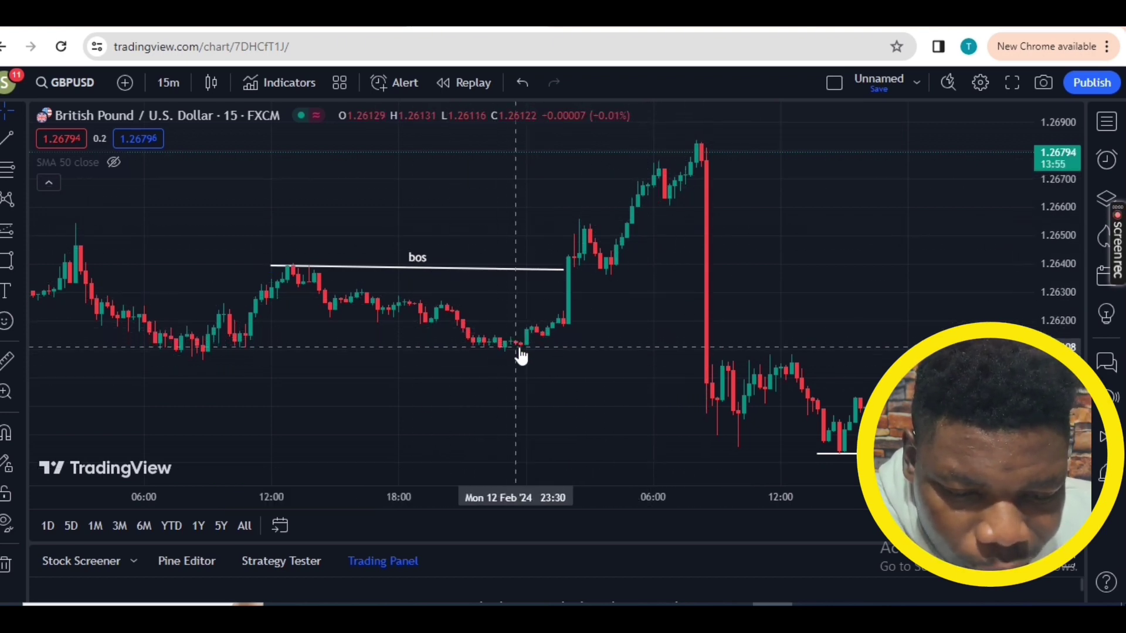
# Step: Draw a trend line at the 12 Feb 22:00 low near 1.2610 and label it choch
pyautogui.click(9, 139)
pyautogui.click(481, 351)
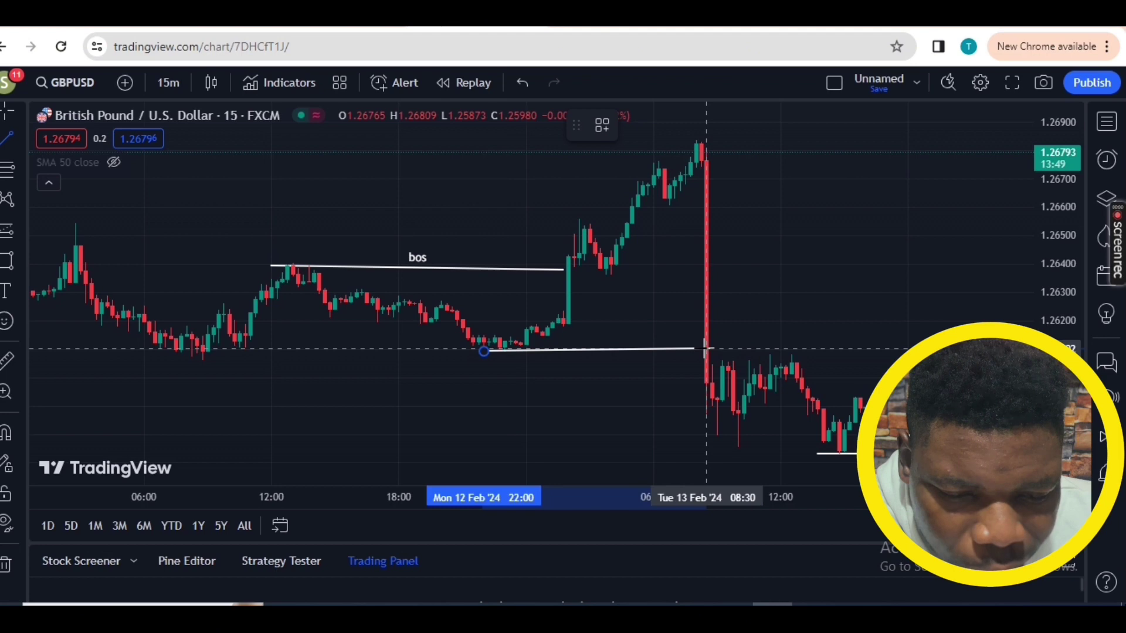
pyautogui.click(754, 124)
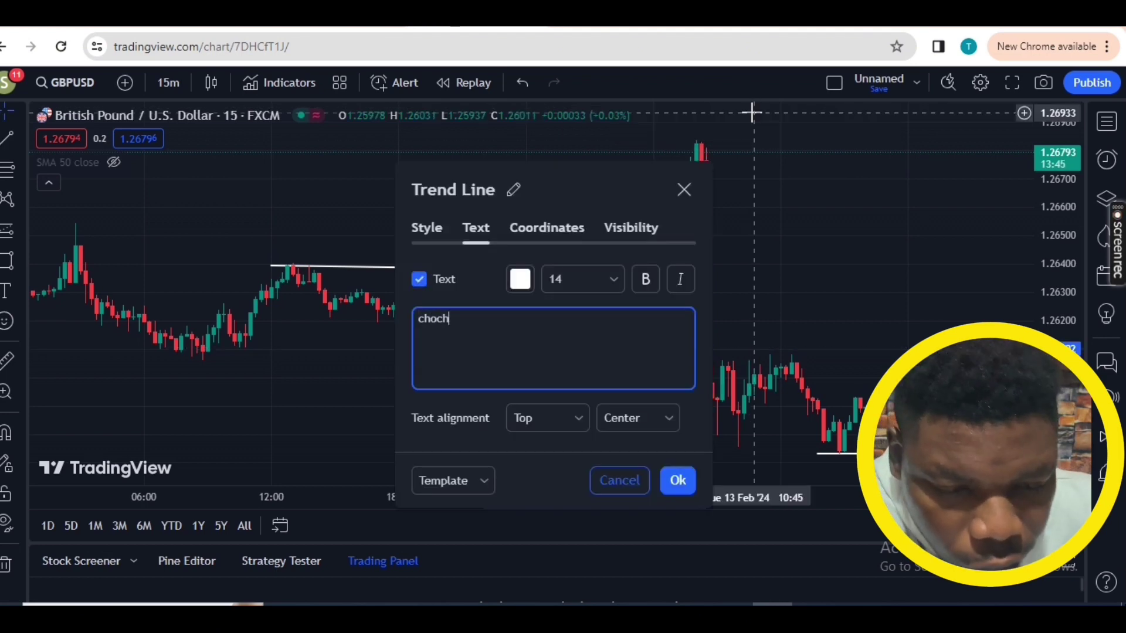
pyautogui.click(677, 480)
pyautogui.moveTo(638, 447); pyautogui.dragTo(436, 407)
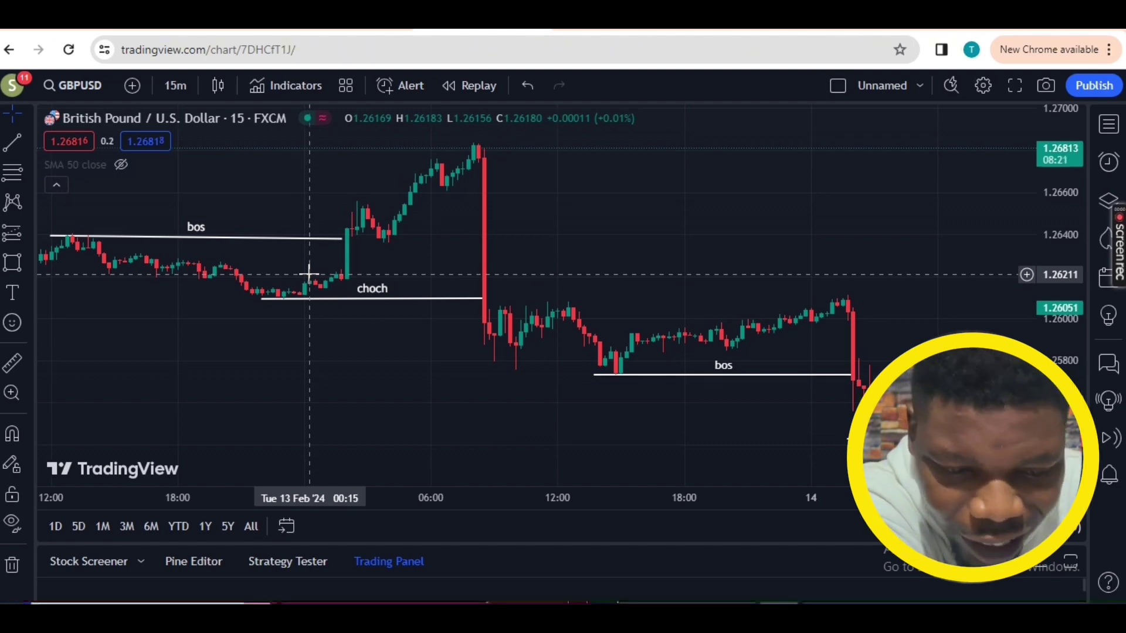
# Step: Draw a trend line across the 13 Feb morning swing lows and label it bos
pyautogui.click(8, 141)
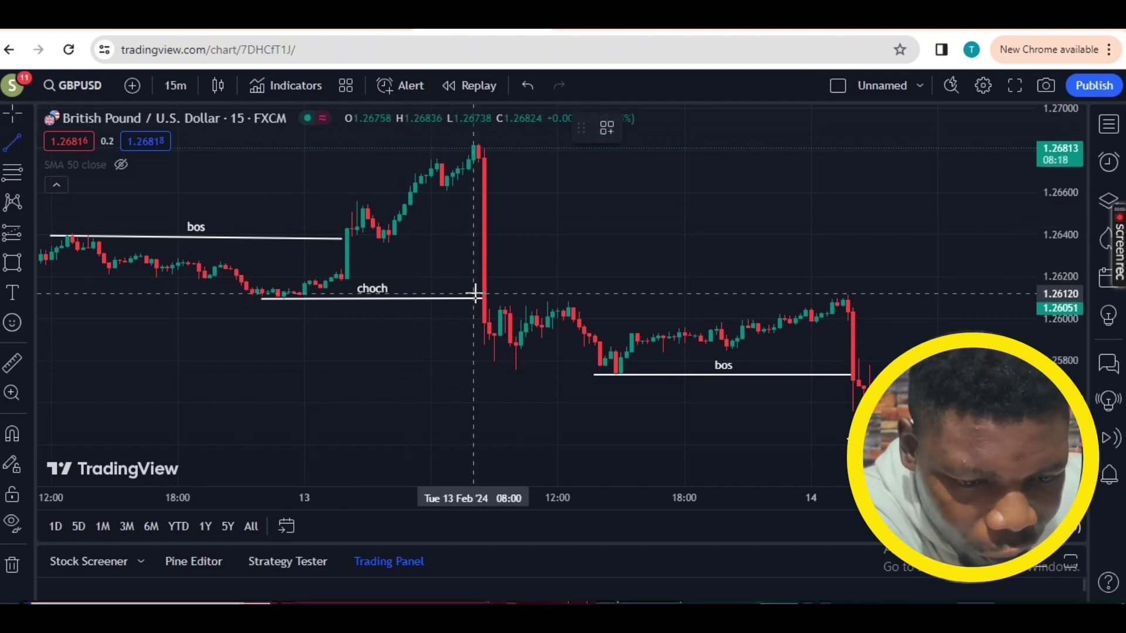
pyautogui.click(505, 367)
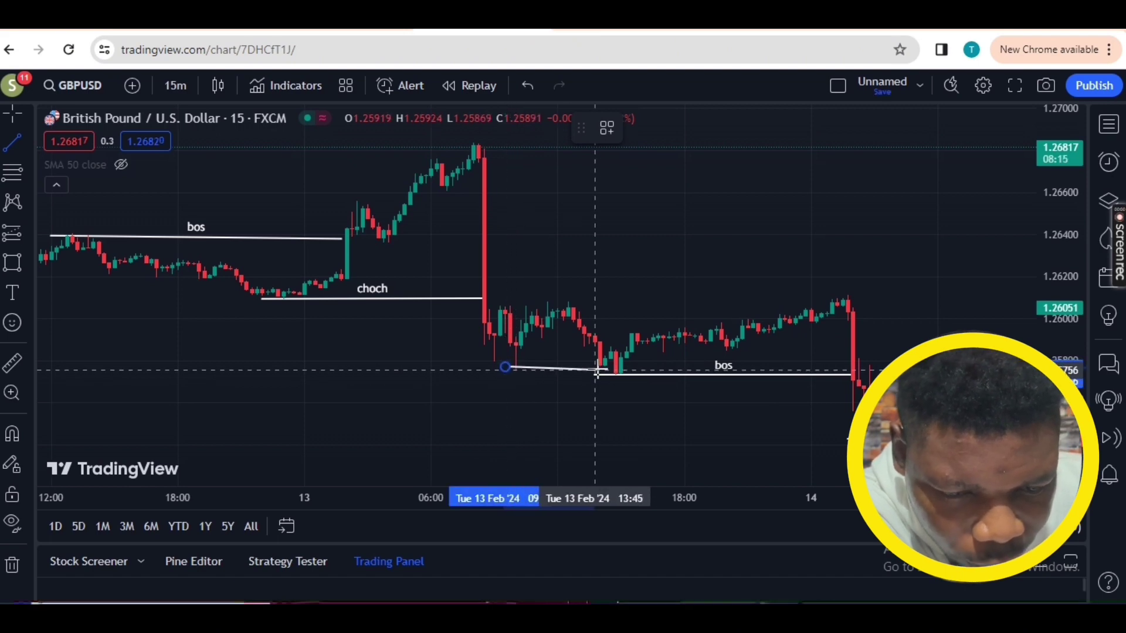
pyautogui.click(615, 369)
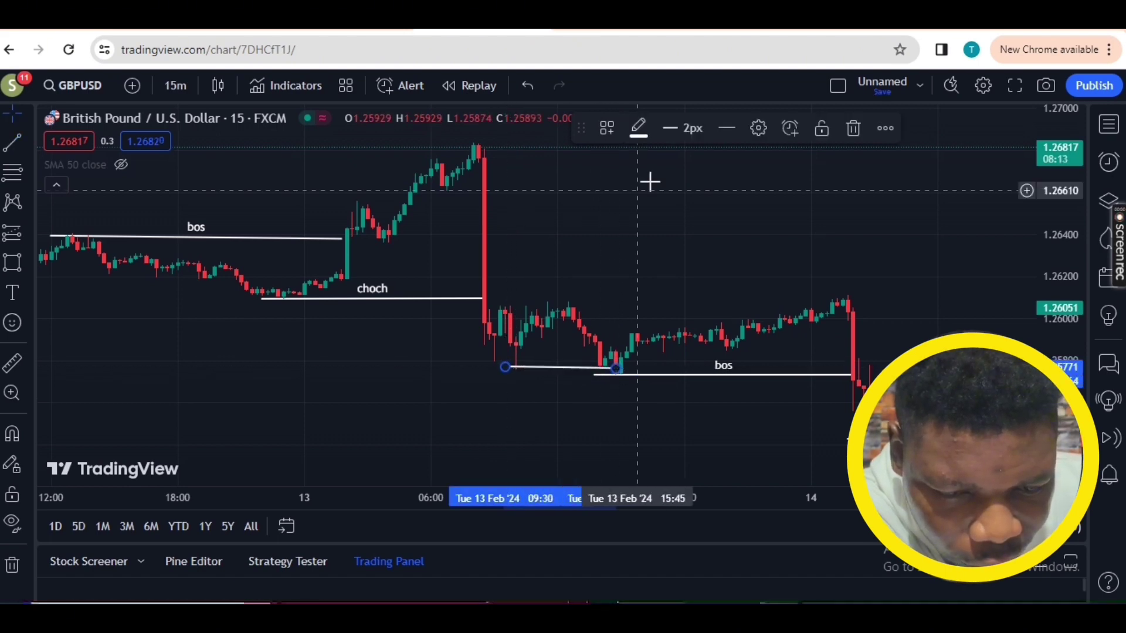
pyautogui.click(757, 126)
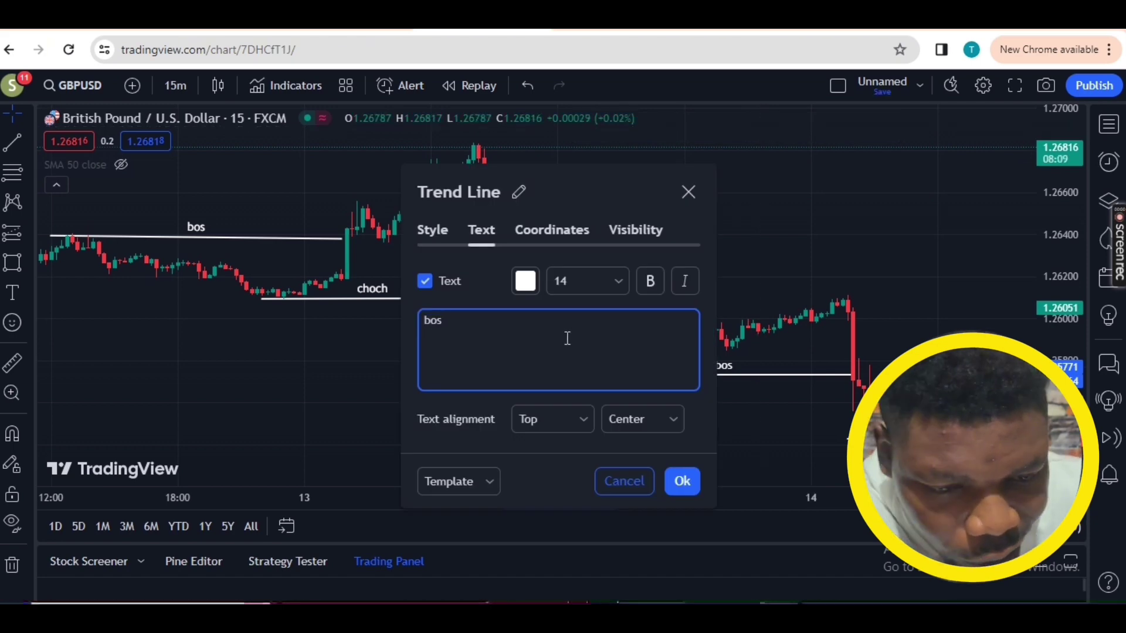
pyautogui.click(669, 489)
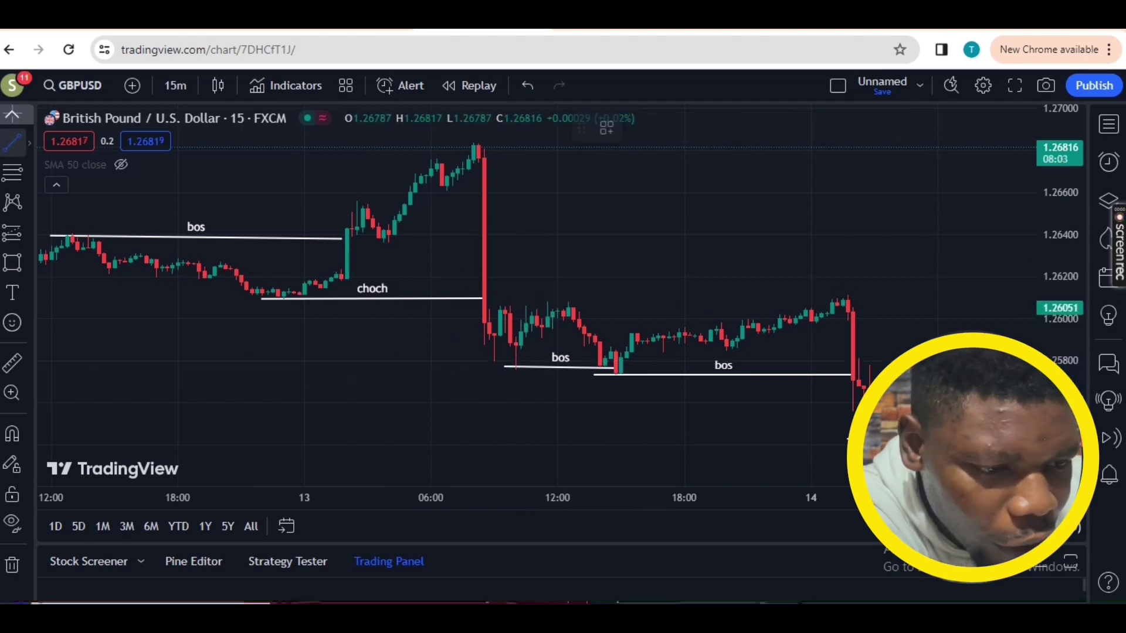
# Step: Draw a line from the 13 Feb 09:15 high to the 14 Feb high, labelled $$$
pyautogui.click(12, 141)
pyautogui.click(500, 305)
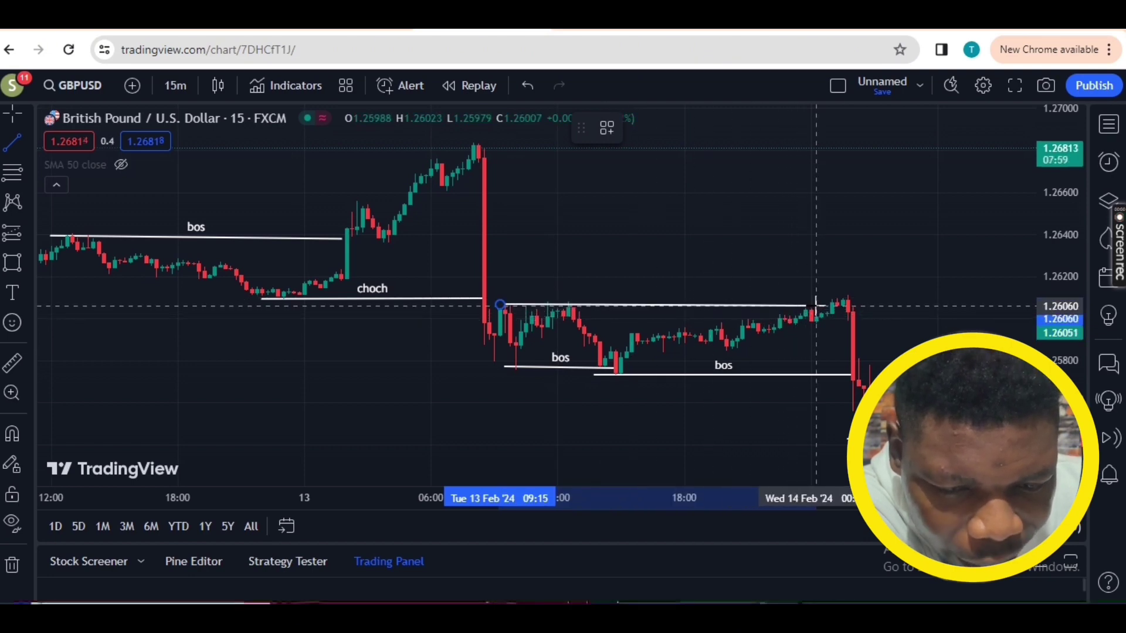
pyautogui.click(827, 305)
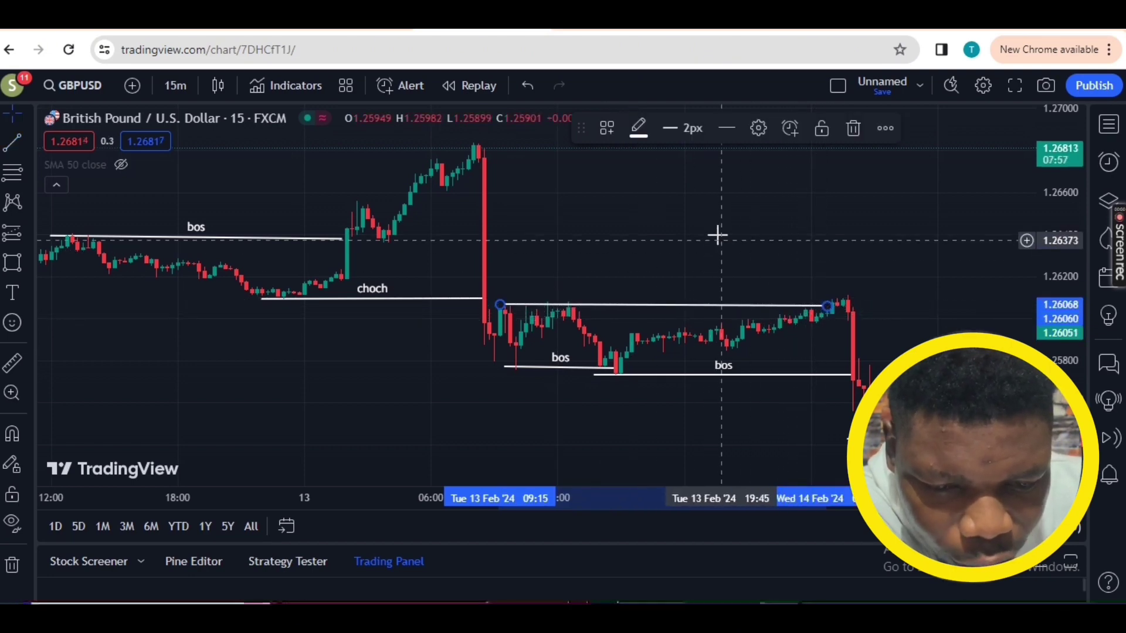
pyautogui.click(758, 128)
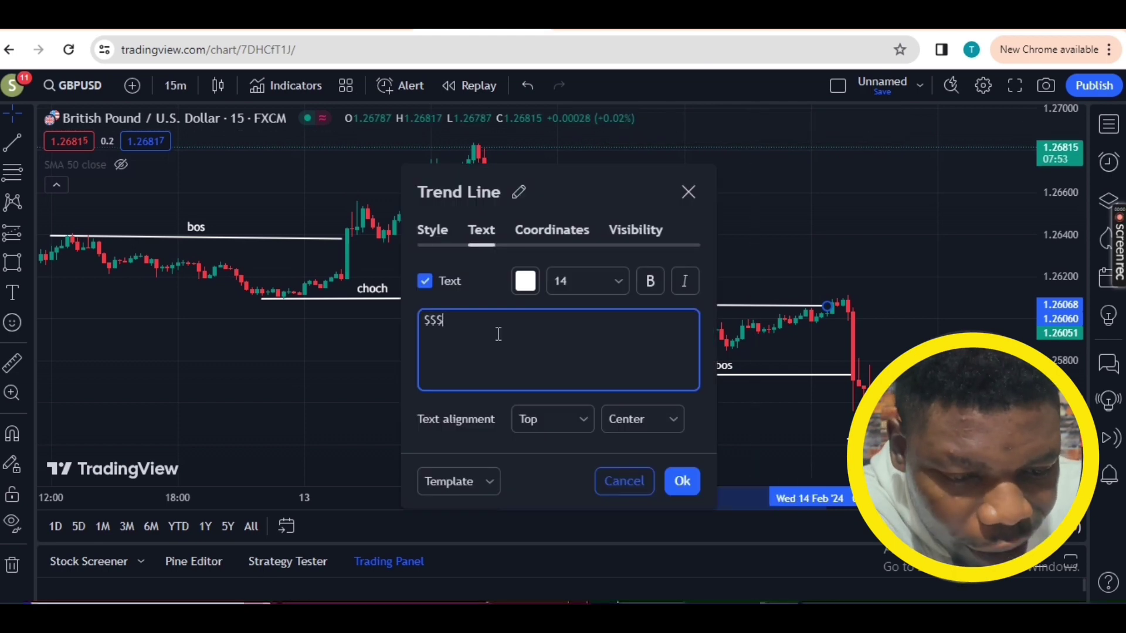
pyautogui.click(681, 482)
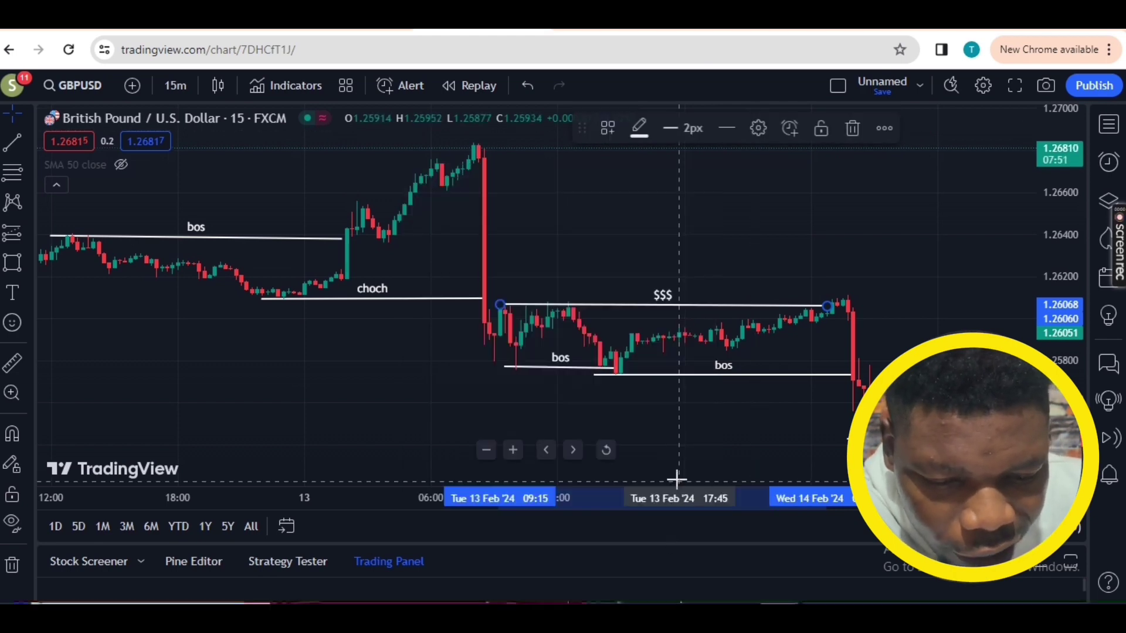
# Step: Move the inducement/fair value gap/zone/breaker block checklist text above the bos and $$$ lines
pyautogui.moveTo(788, 249); pyautogui.dragTo(467, 226)
pyautogui.hscroll(10, 433, 223)
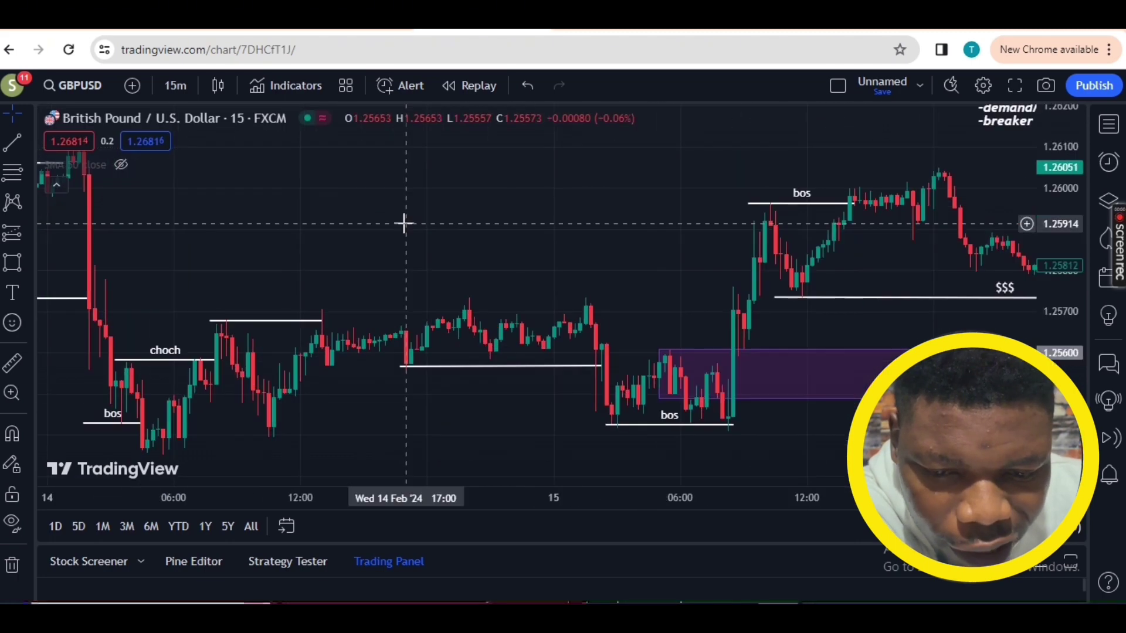
pyautogui.moveTo(694, 176)
pyautogui.mouseDown()
pyautogui.moveTo(299, 138)
pyautogui.moveTo(287, 188)
pyautogui.moveTo(192, 247)
pyautogui.mouseUp()
pyautogui.hscroll(-6, 663, 229)
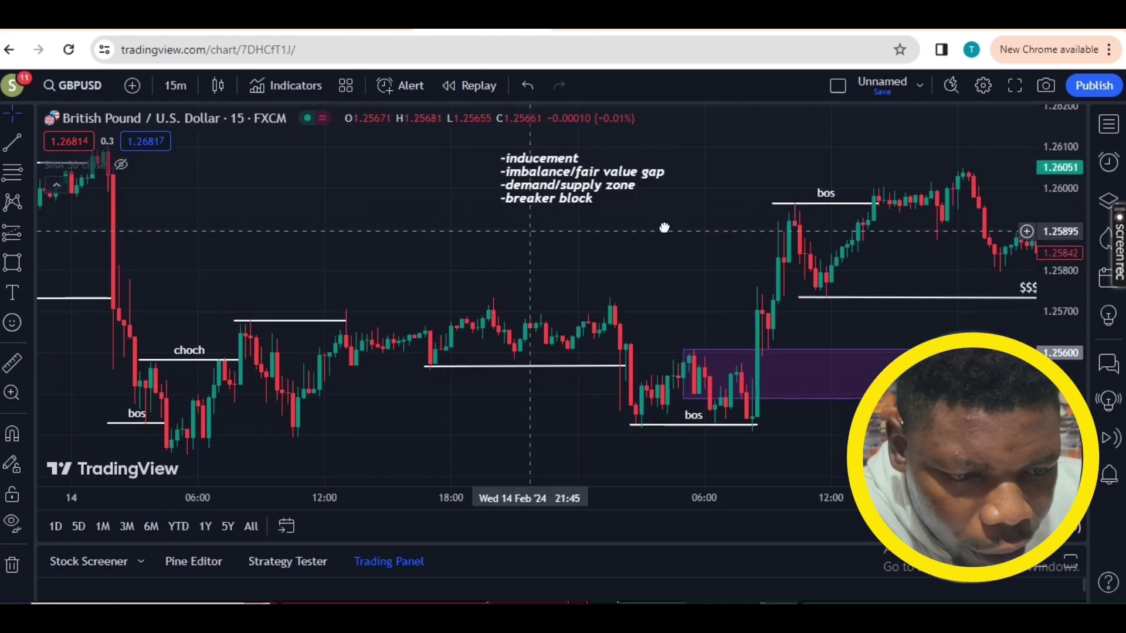
pyautogui.moveTo(672, 205); pyautogui.dragTo(376, 207)
pyautogui.moveTo(347, 254)
pyautogui.mouseDown()
pyautogui.moveTo(548, 279)
pyautogui.moveTo(377, 229)
pyautogui.moveTo(460, 229)
pyautogui.moveTo(619, 255)
pyautogui.moveTo(484, 244)
pyautogui.mouseUp()
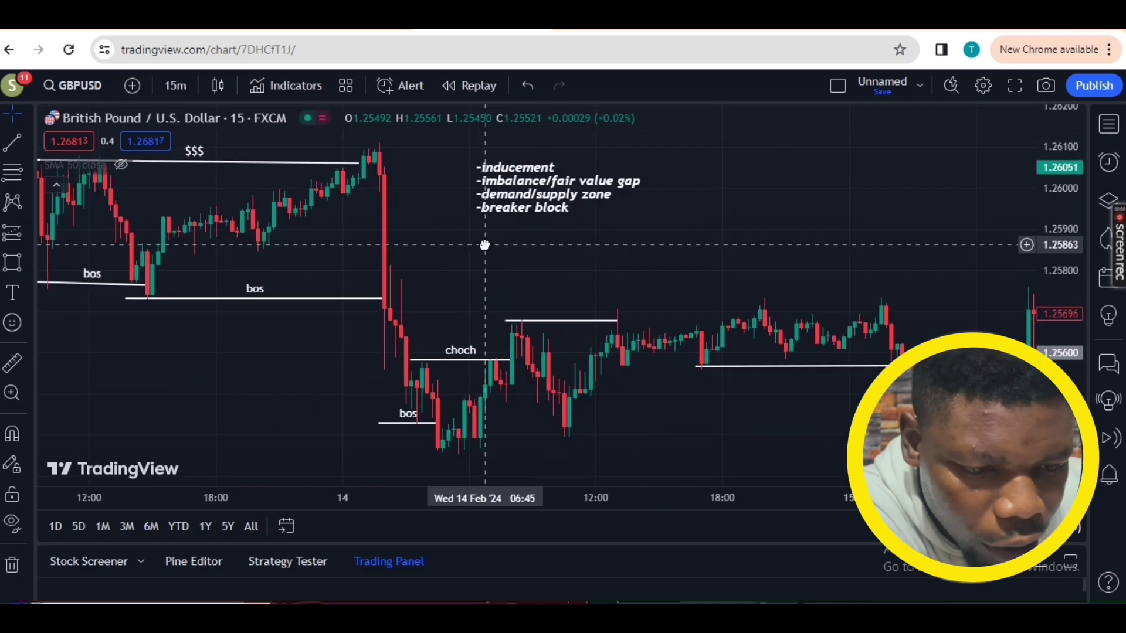
pyautogui.moveTo(340, 231); pyautogui.dragTo(654, 287)
pyautogui.moveTo(754, 187); pyautogui.dragTo(448, 179)
pyautogui.moveTo(410, 211); pyautogui.dragTo(572, 211)
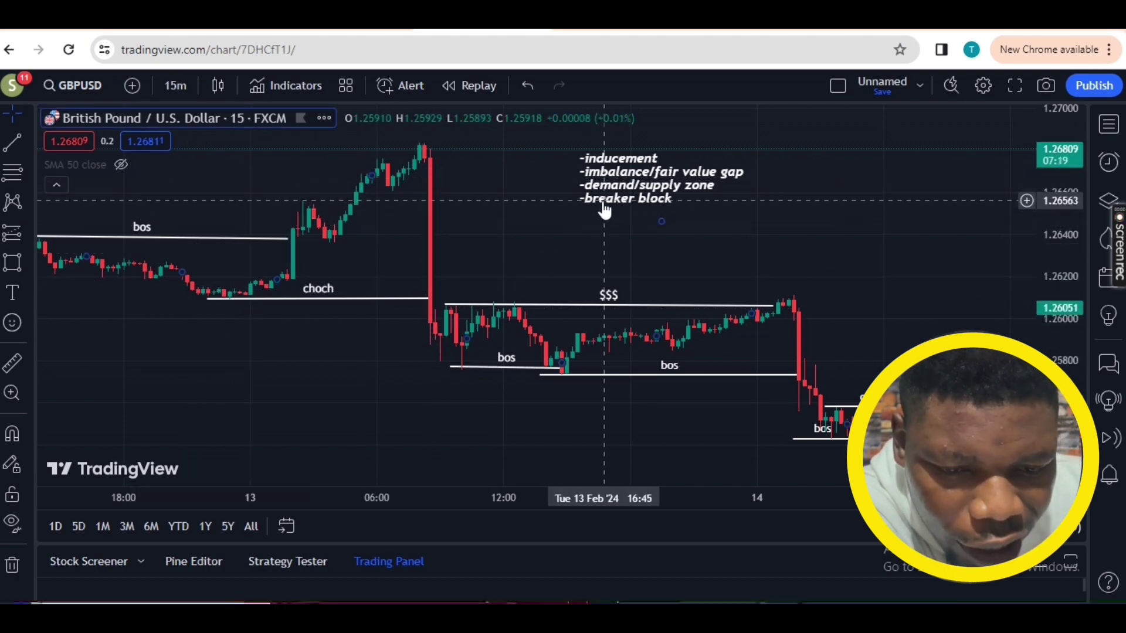
# Step: Draw a purple rectangle over about 1.2608–1.2622, from the 12 Feb choch base to 14 Feb
pyautogui.click(13, 262)
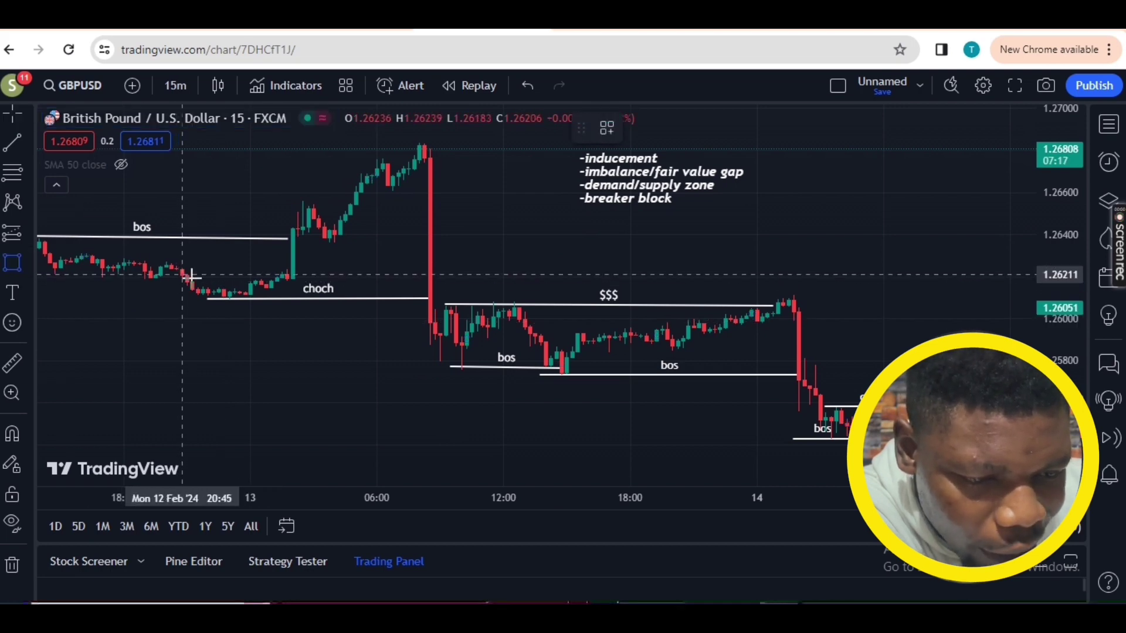
pyautogui.moveTo(197, 278)
pyautogui.mouseDown()
pyautogui.moveTo(771, 276)
pyautogui.moveTo(892, 326)
pyautogui.moveTo(925, 271)
pyautogui.mouseUp()
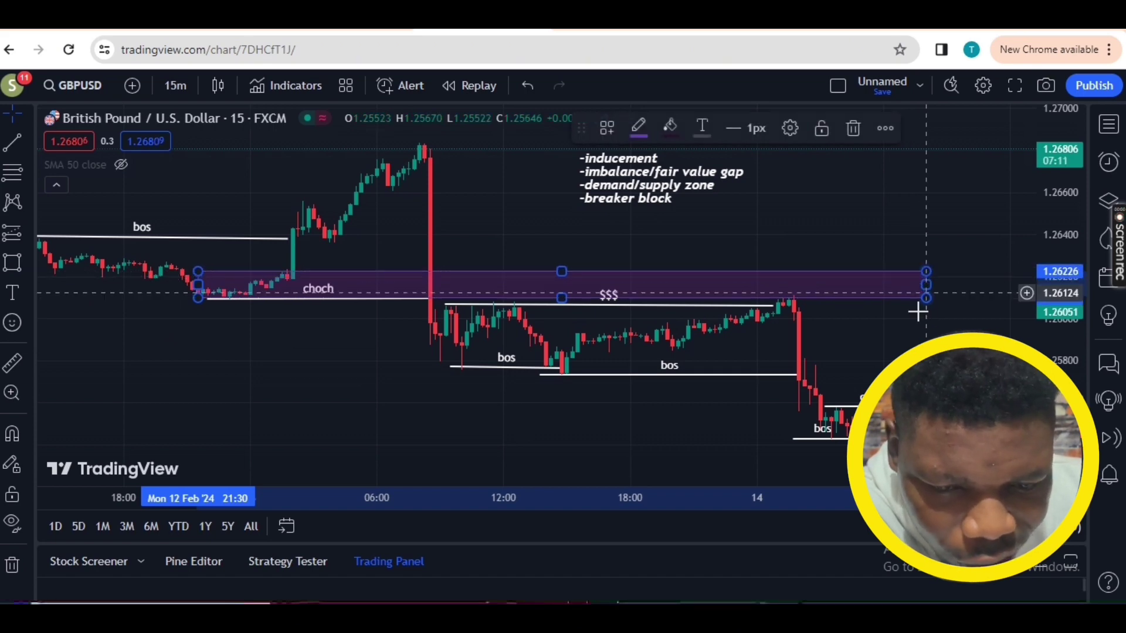
pyautogui.click(854, 314)
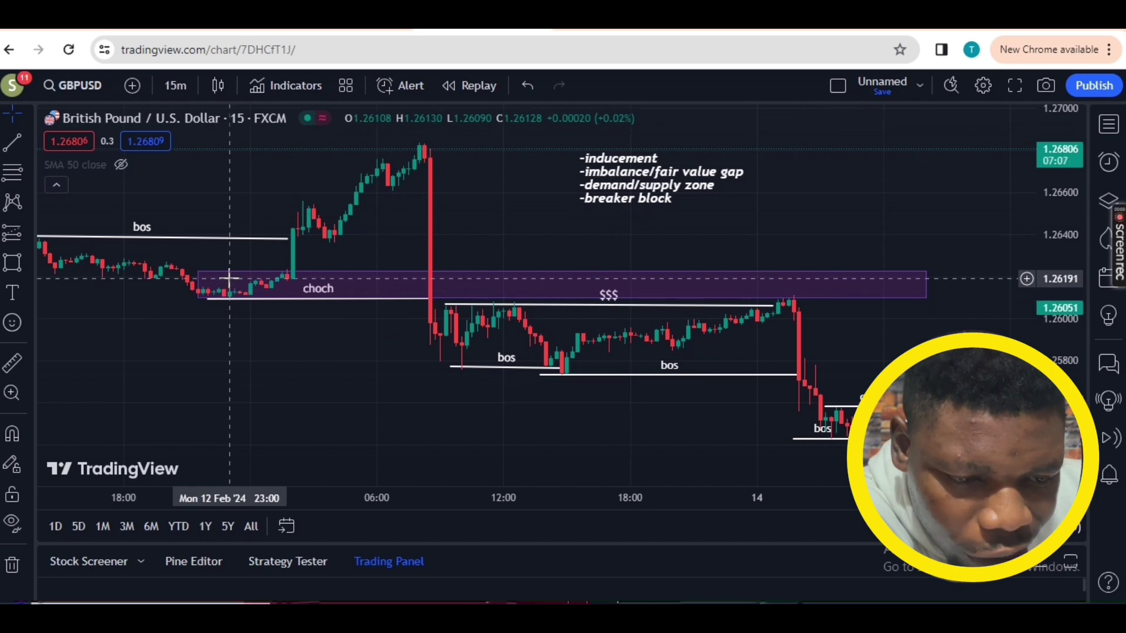
pyautogui.moveTo(138, 300); pyautogui.dragTo(370, 293)
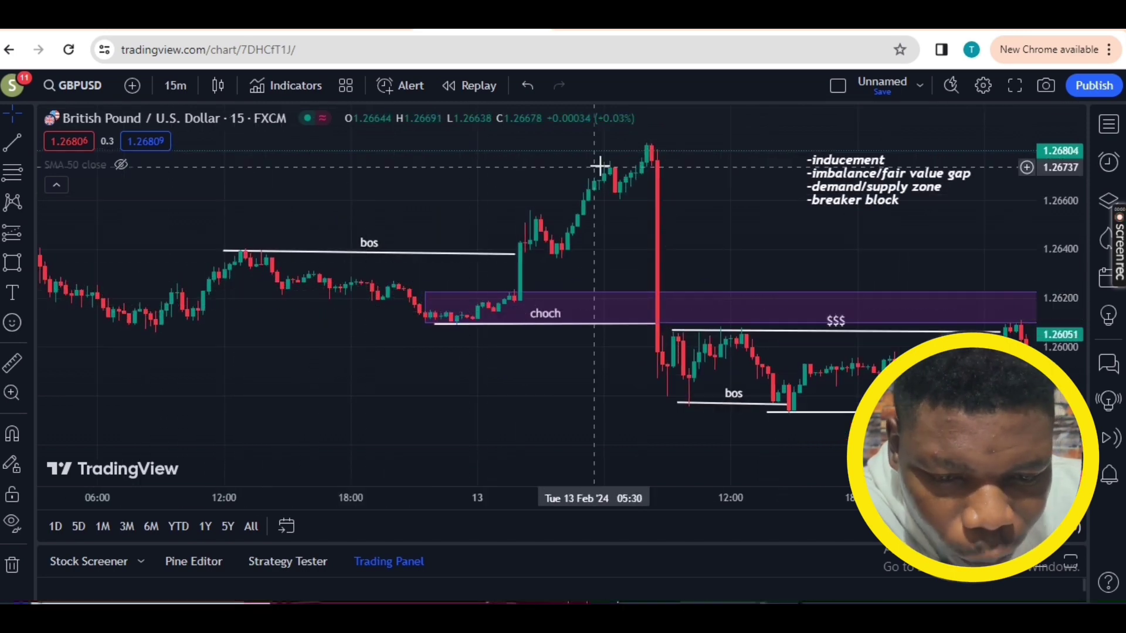
pyautogui.click(489, 326)
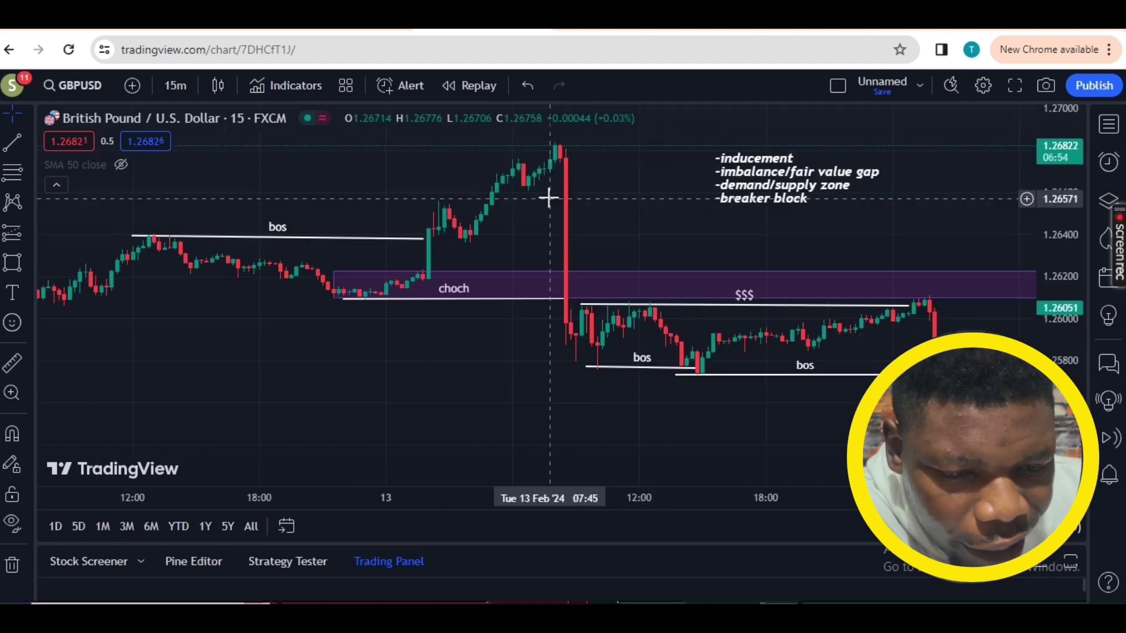
pyautogui.moveTo(611, 387); pyautogui.dragTo(328, 395)
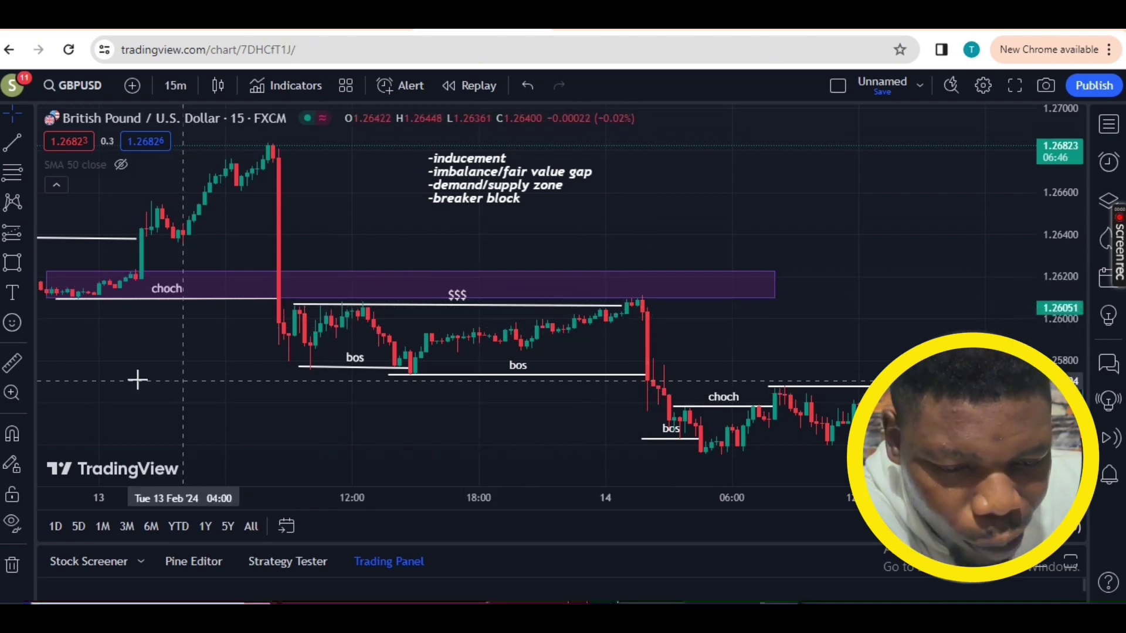
# Step: Place a short position at the 14 Feb 01:30 candle: entry 1.26100, stop 1.26234, 2.84 risk/reward
pyautogui.click(30, 235)
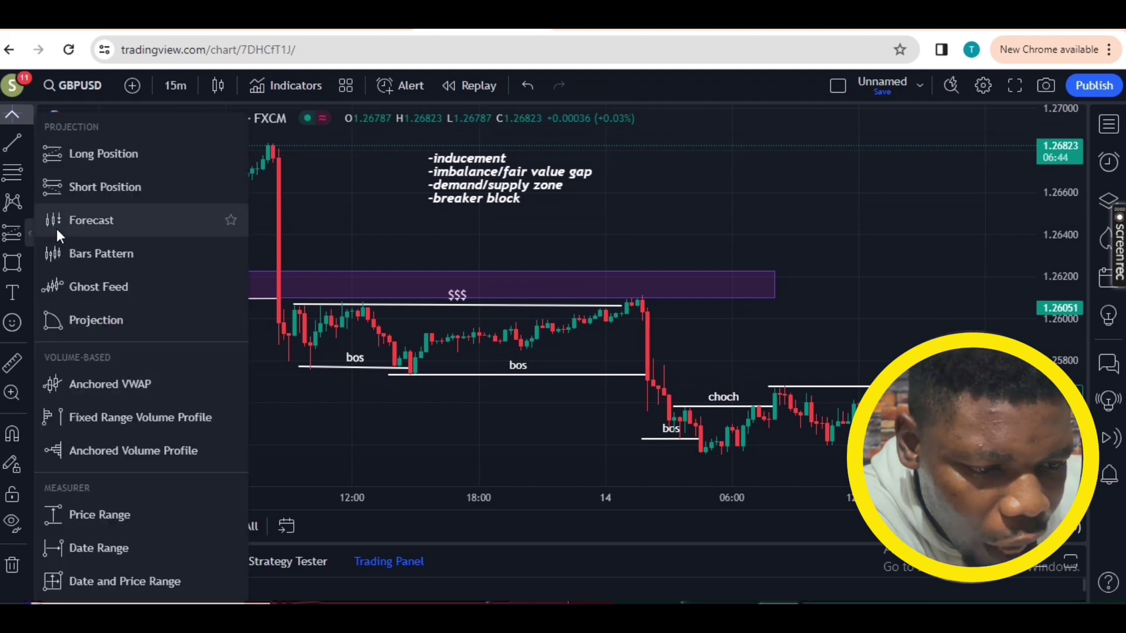
pyautogui.click(76, 186)
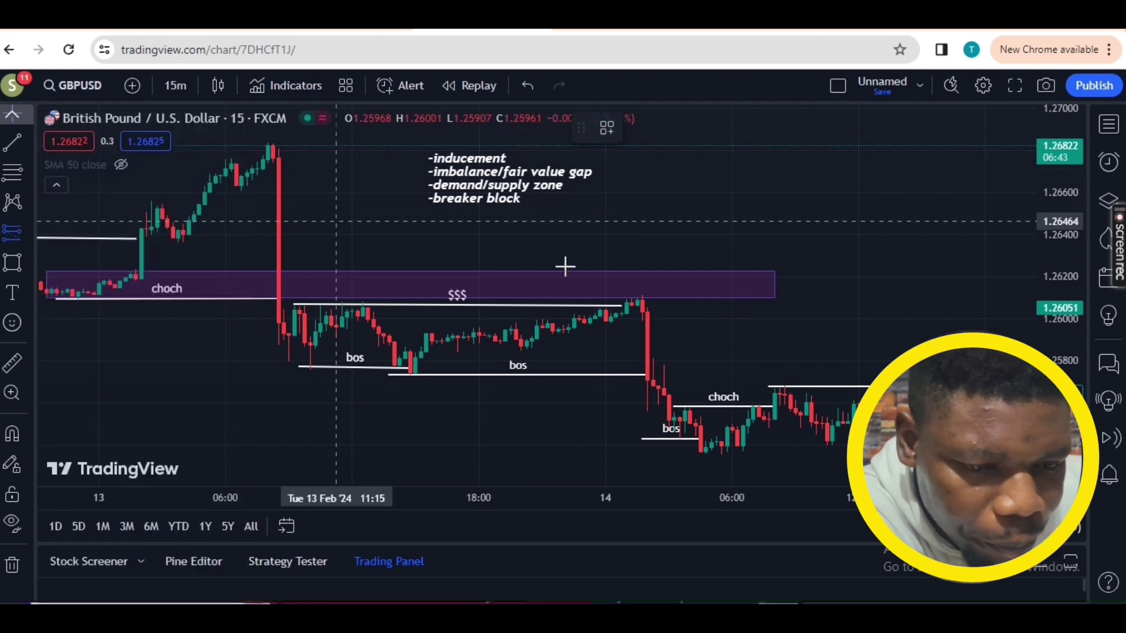
pyautogui.click(638, 298)
pyautogui.moveTo(638, 235); pyautogui.dragTo(641, 270)
pyautogui.moveTo(635, 359); pyautogui.dragTo(636, 378)
pyautogui.click(605, 425)
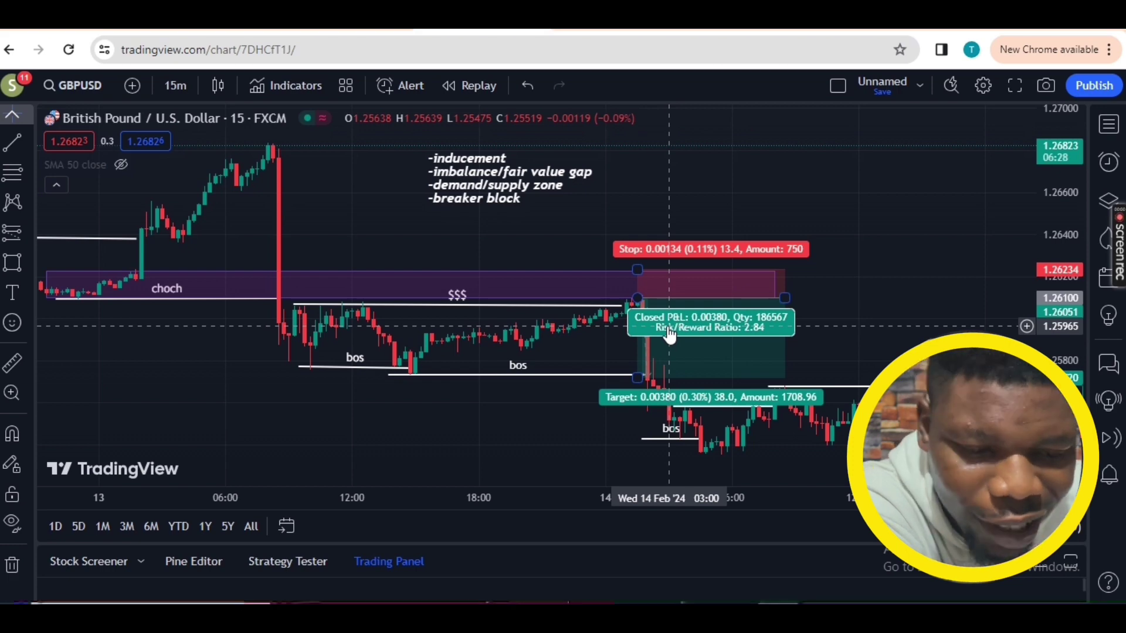
pyautogui.moveTo(259, 401); pyautogui.dragTo(168, 329)
pyautogui.moveTo(605, 211); pyautogui.dragTo(284, 241)
pyautogui.moveTo(583, 196)
pyautogui.mouseDown()
pyautogui.moveTo(215, 220)
pyautogui.moveTo(454, 369)
pyautogui.moveTo(392, 355)
pyautogui.mouseUp()
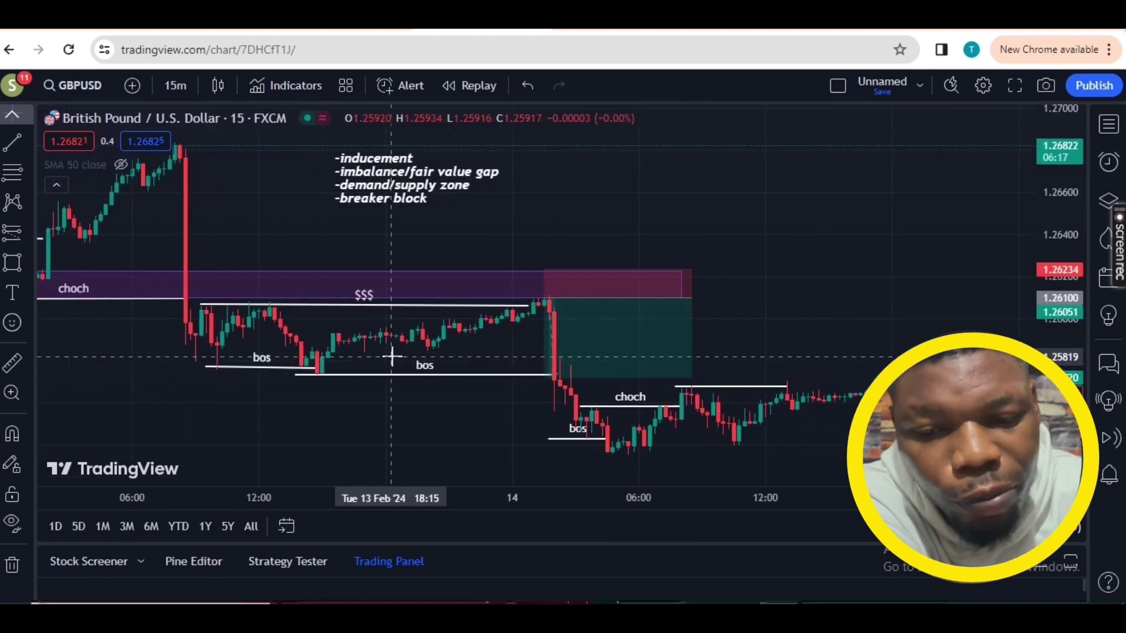